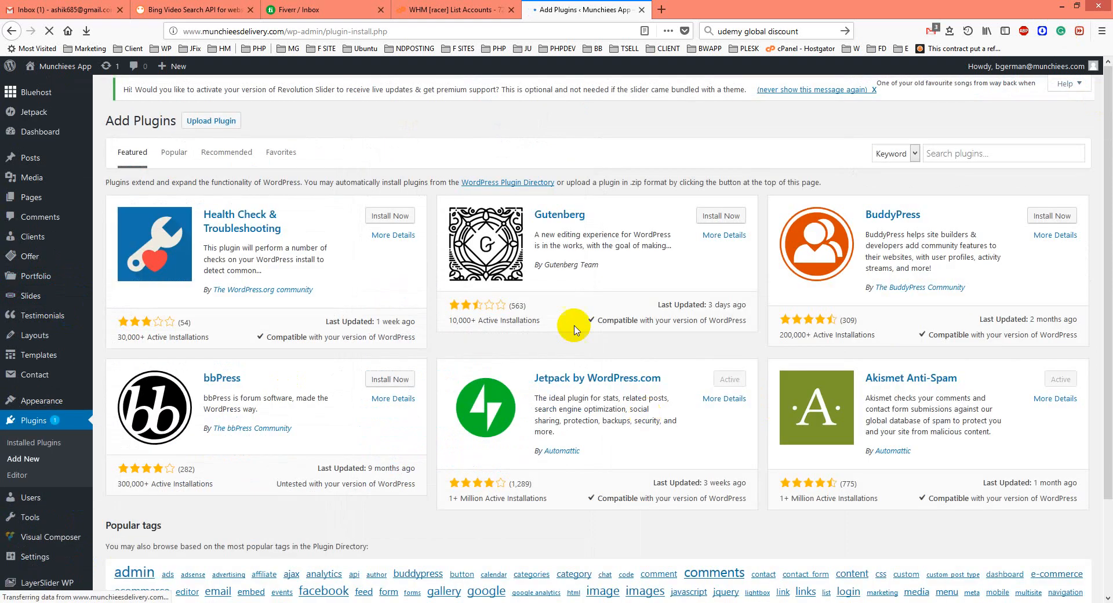
Select the wp-defender191.zip file for uploading as a new plugin.
left_click(209, 122)
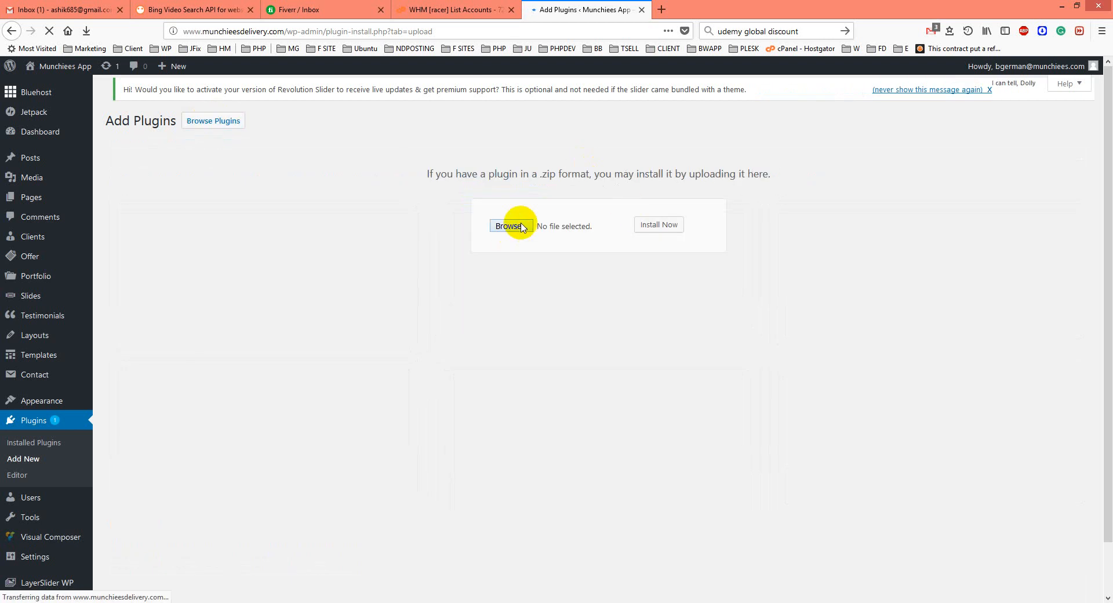
left_click(517, 226)
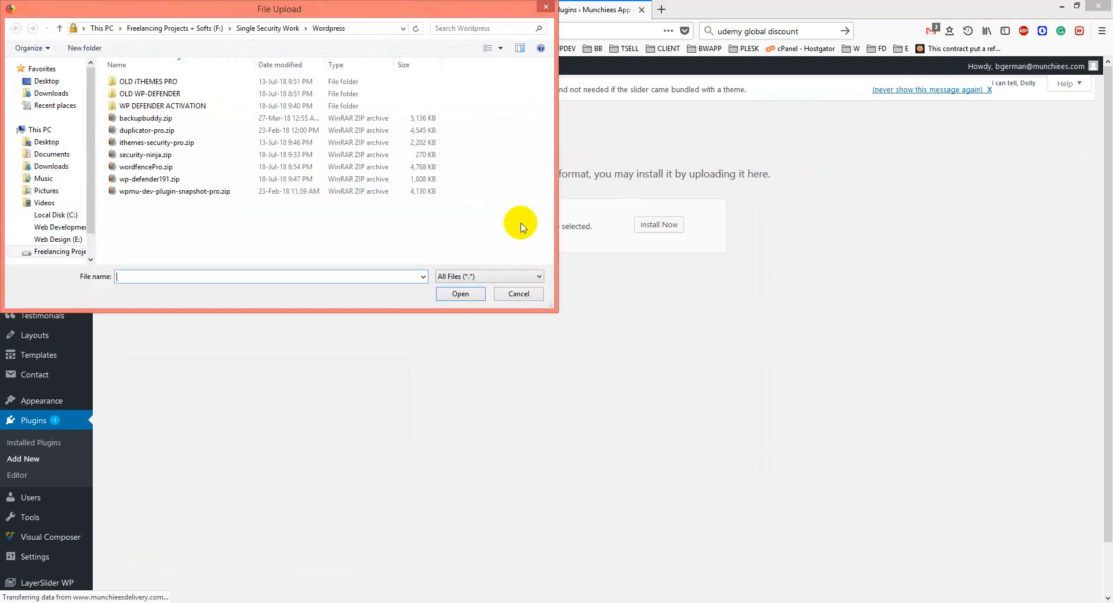
left_click(145, 183)
double_click(144, 181)
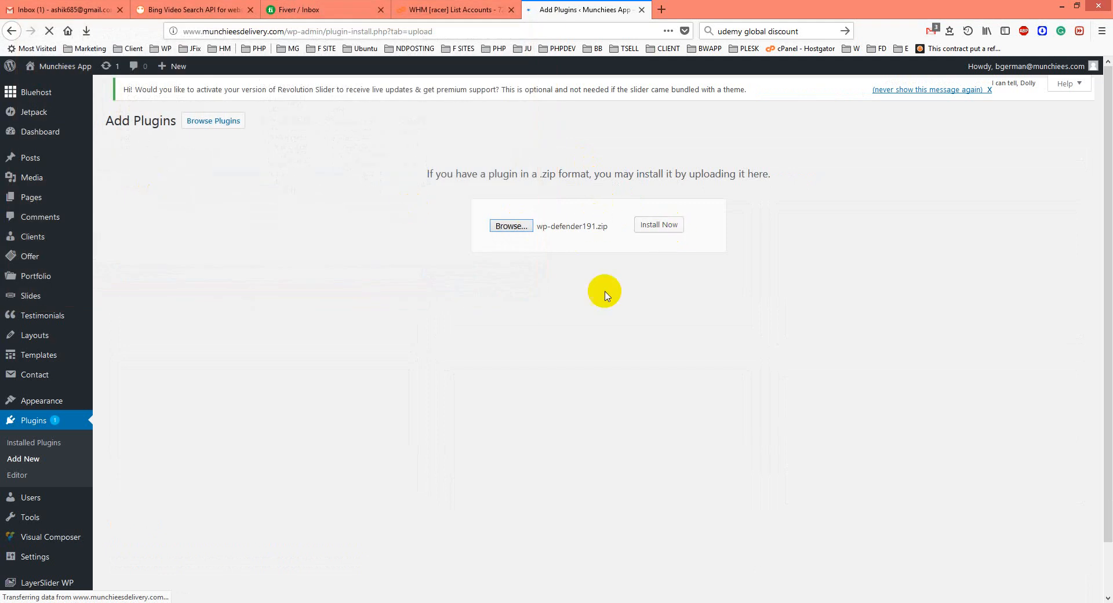
Open the Defender Pro plugin dashboard.
scroll(115, 553, "down", 1)
scroll(113, 549, "down", 1)
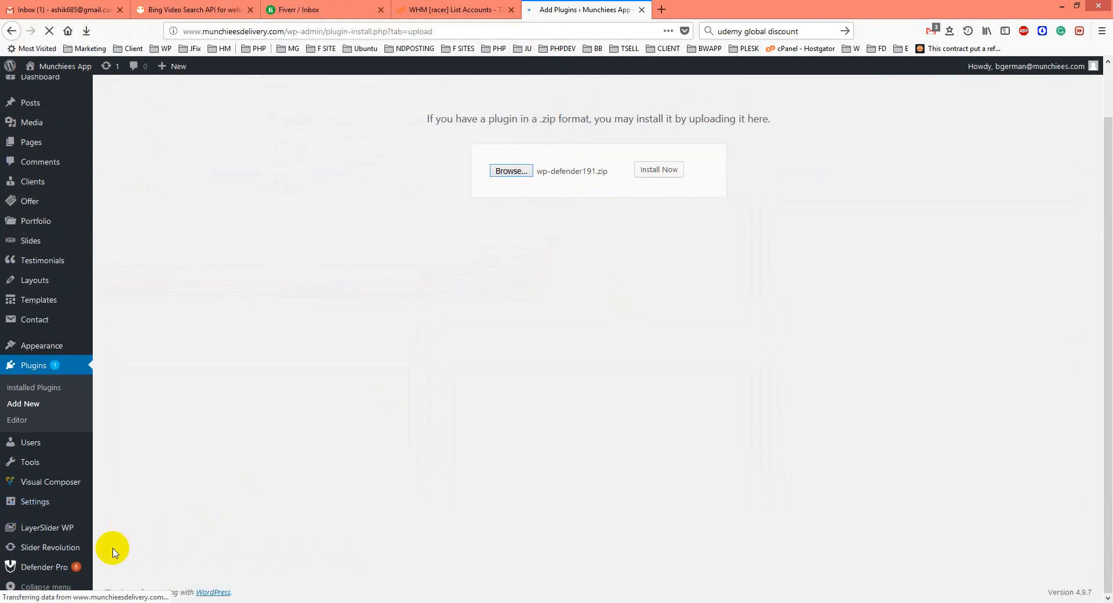
left_click(80, 570)
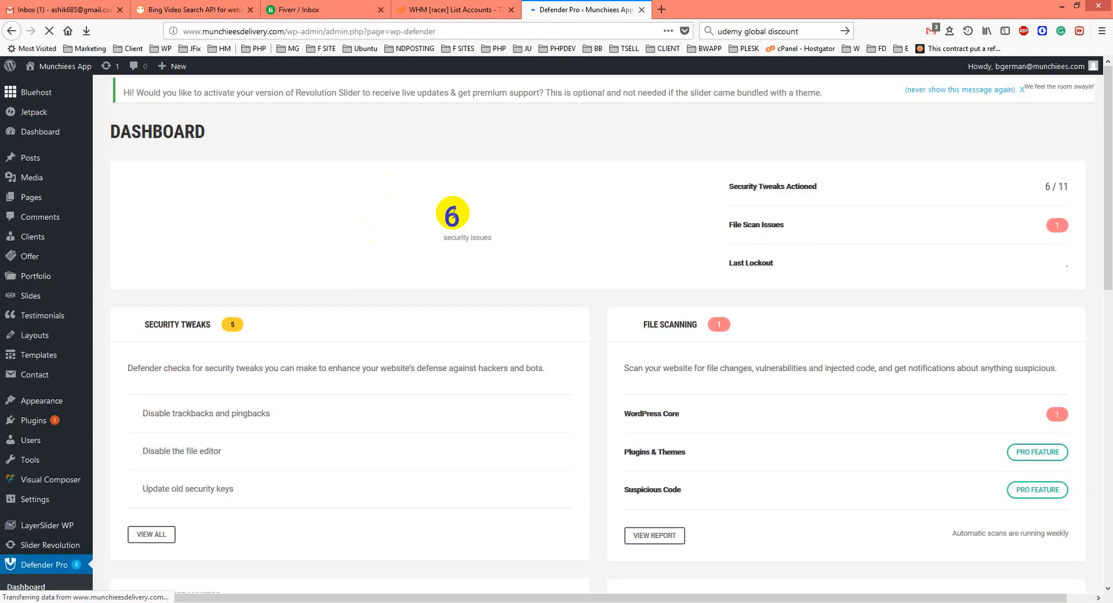
Open Defender Pro's File Scanning section.
scroll(463, 290, "down", 2)
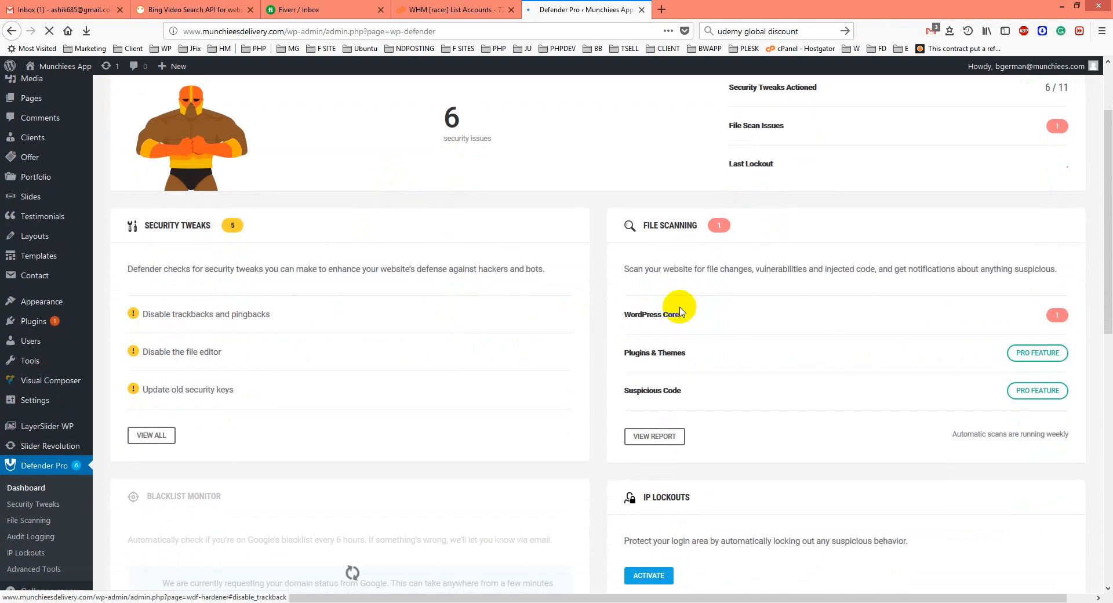
scroll(722, 340, "down", 3)
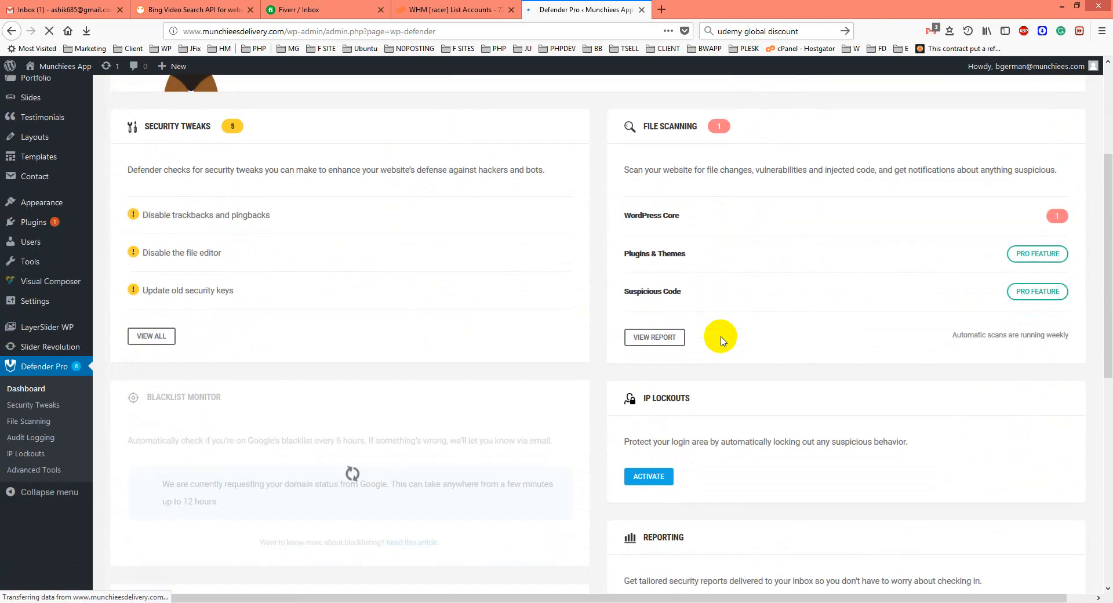
left_click(26, 428)
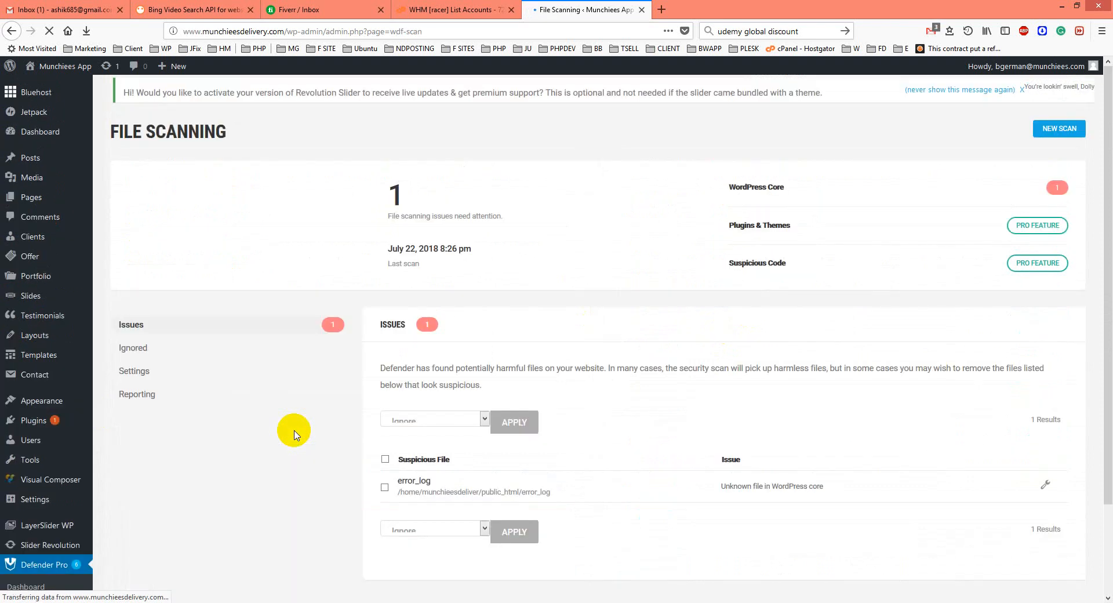
Permanently delete the suspicious error_log file in public_html through its fix-issue dialog.
scroll(294, 433, "down", 2)
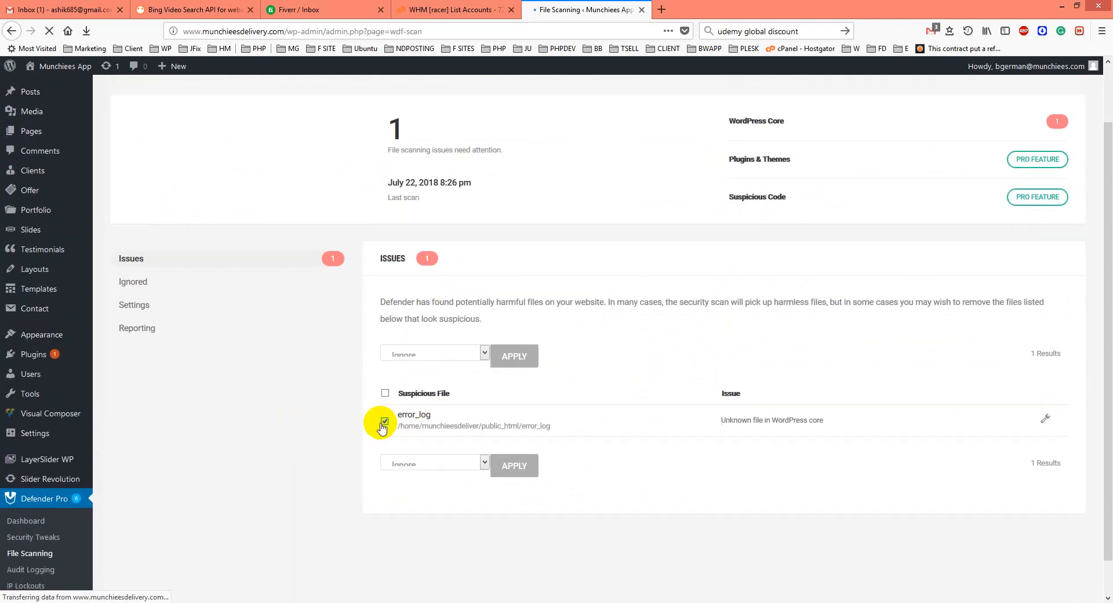
left_click(1045, 418)
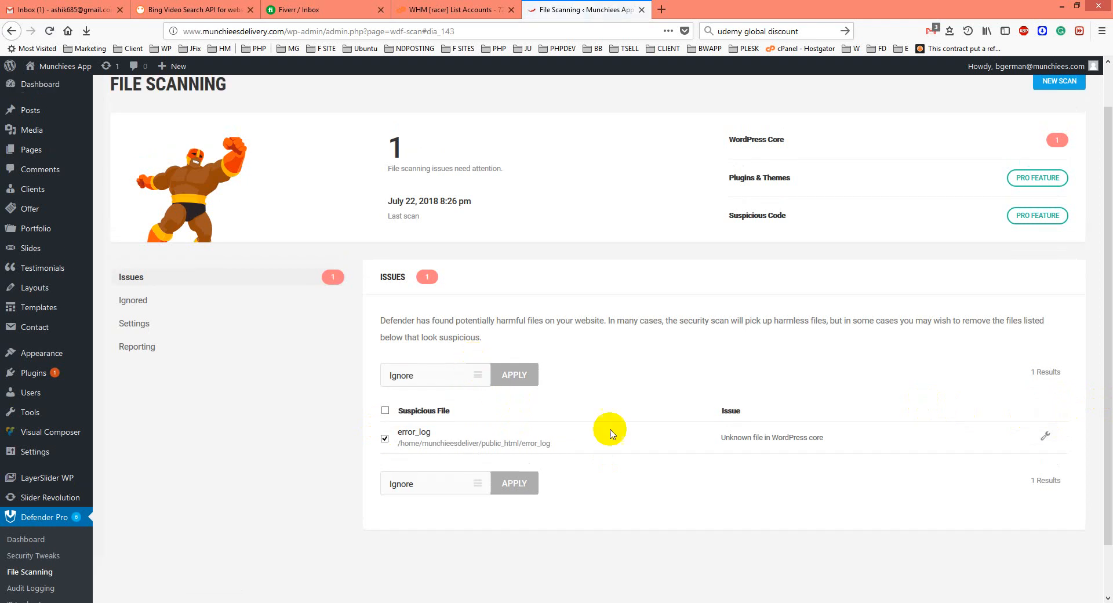
left_click(1043, 436)
left_click(773, 452)
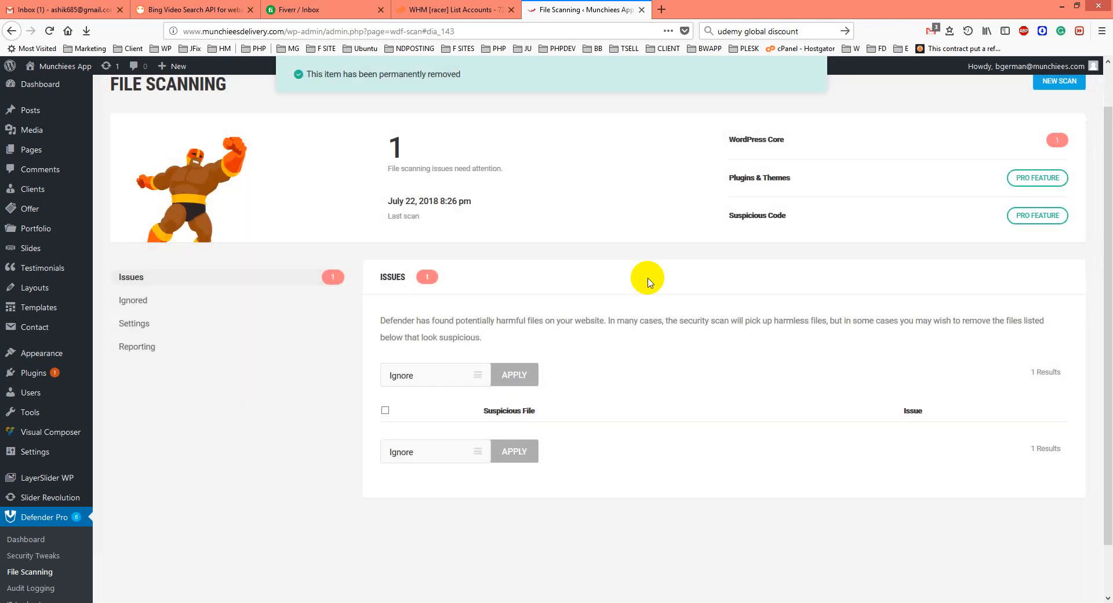
Start a new file scan of the website.
scroll(484, 464, "down", 2)
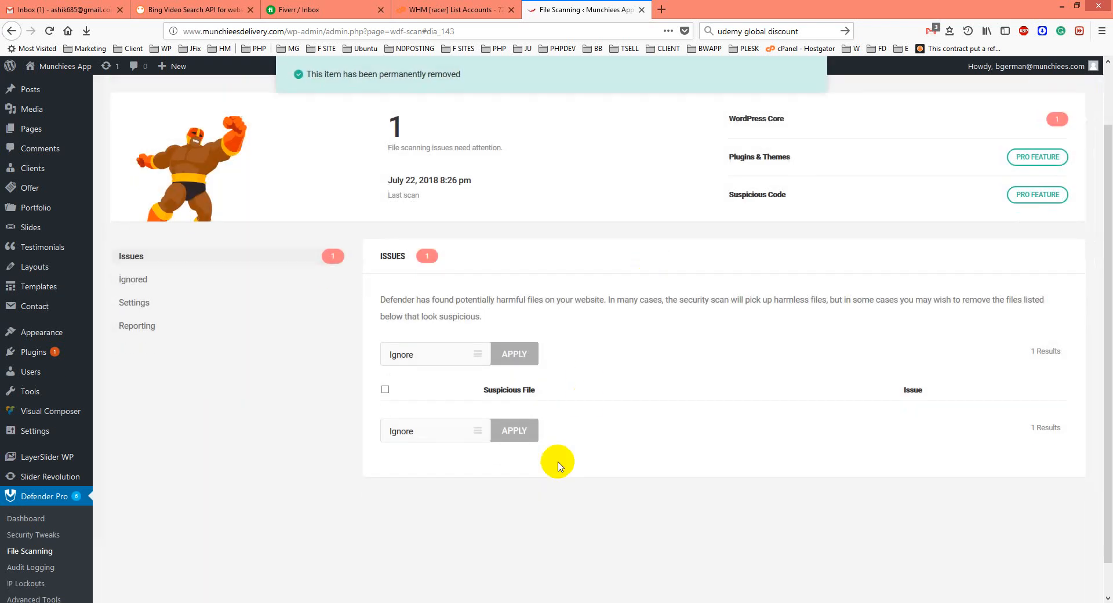
scroll(82, 551, "up", 3)
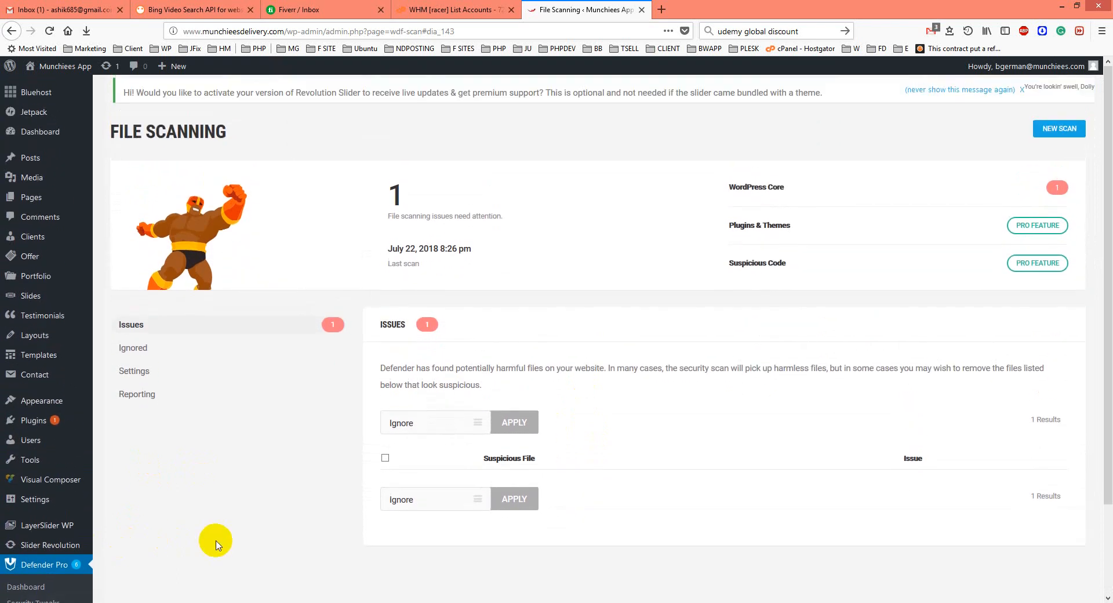
scroll(226, 525, "down", 2)
scroll(178, 544, "up", 1)
scroll(178, 544, "down", 1)
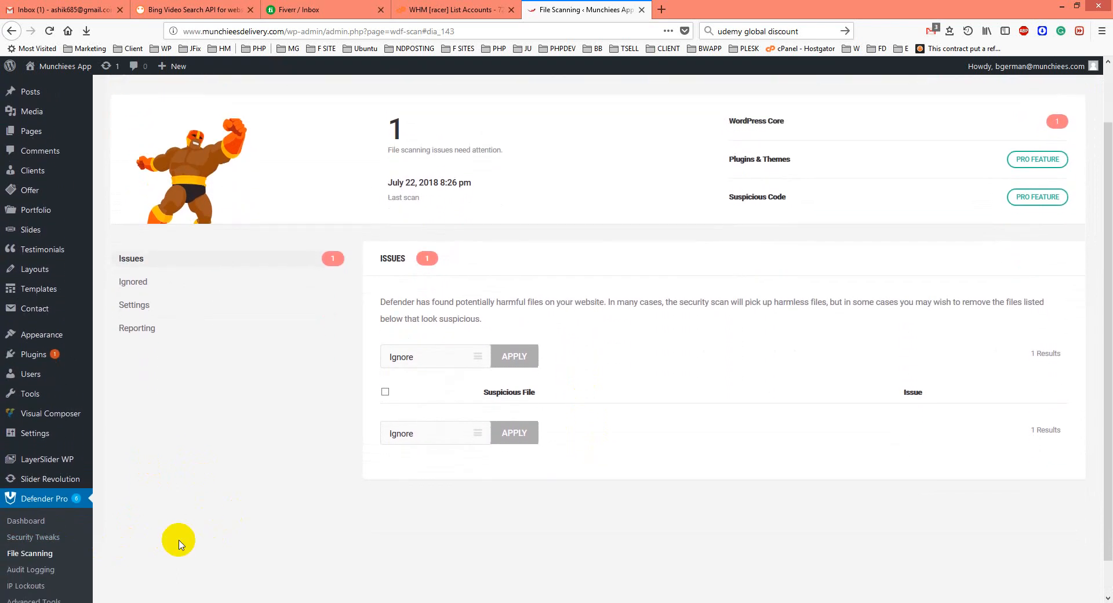
scroll(179, 542, "up", 3)
left_click(1060, 131)
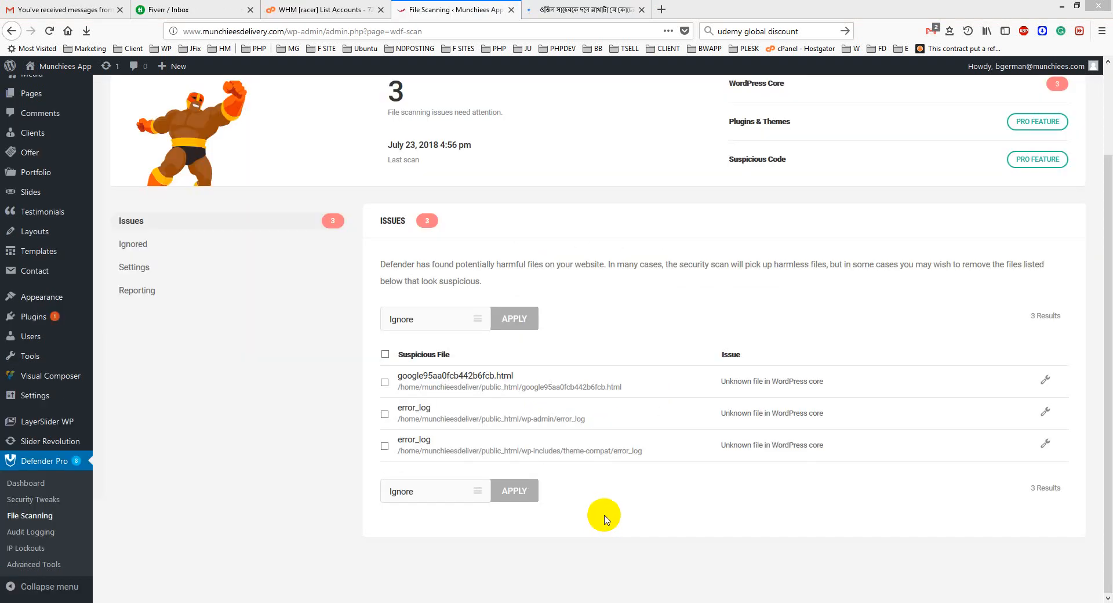
Permanently delete the flagged error_log file in the wp-admin folder.
left_click(1056, 410)
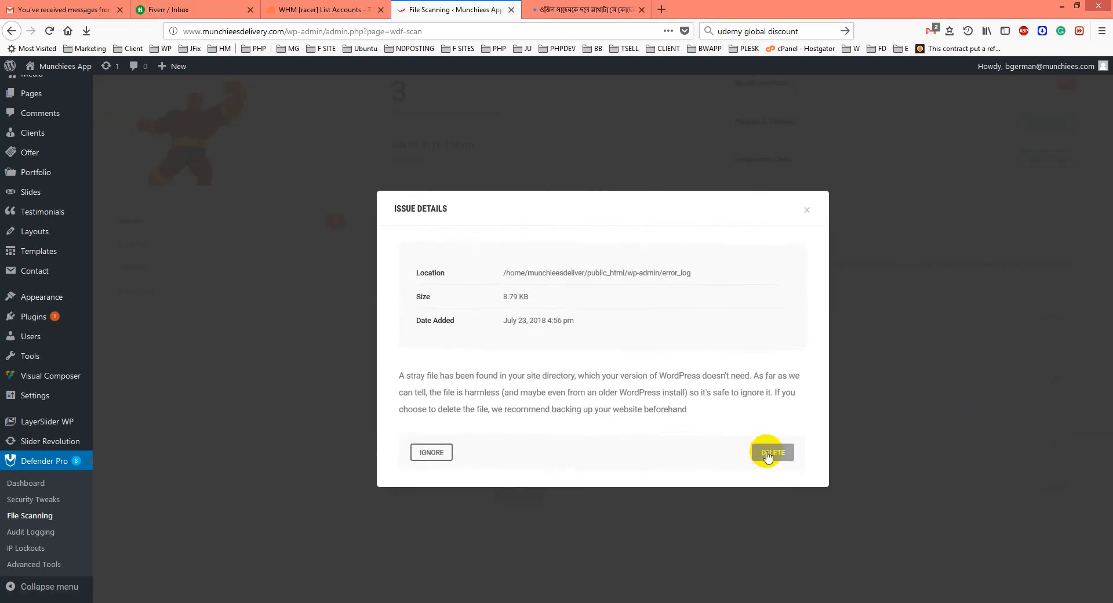
left_click(776, 452)
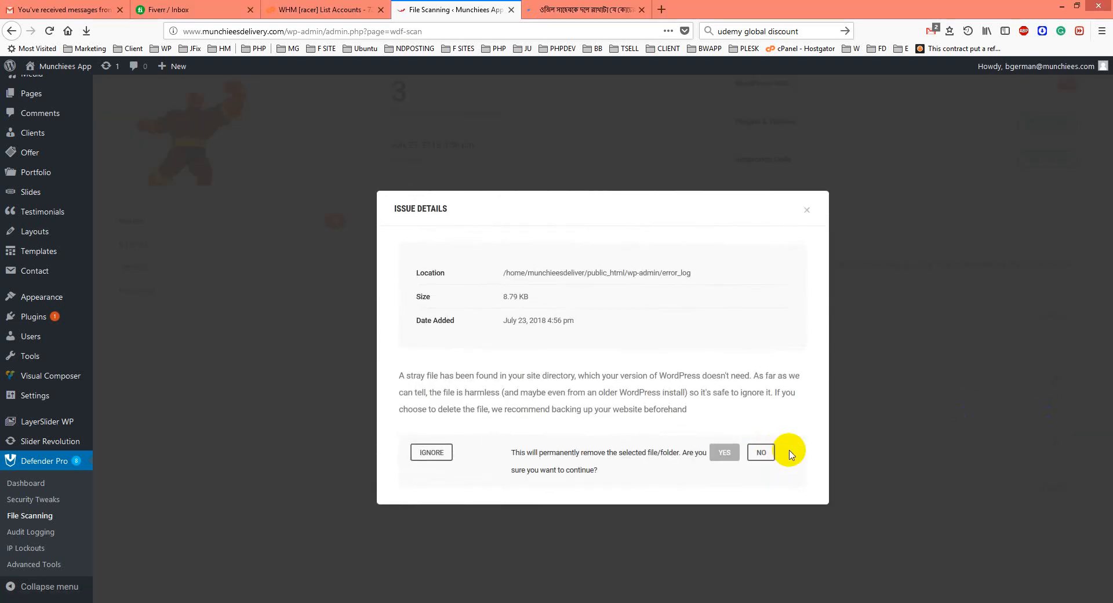
left_click(724, 452)
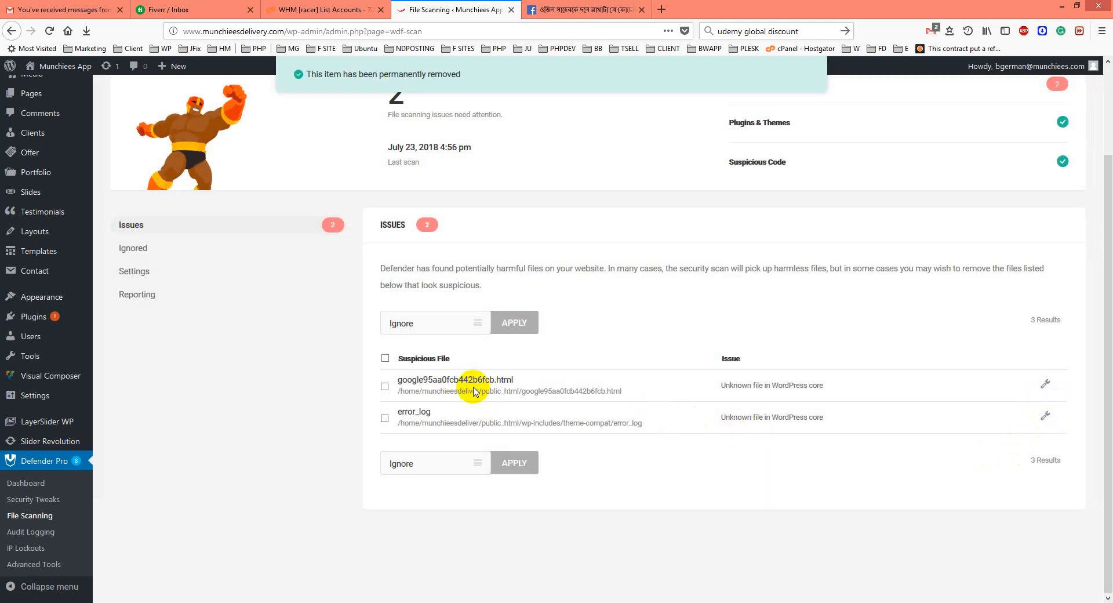
Permanently delete the flagged error_log file in wp-includes/theme-compat.
left_click(1044, 415)
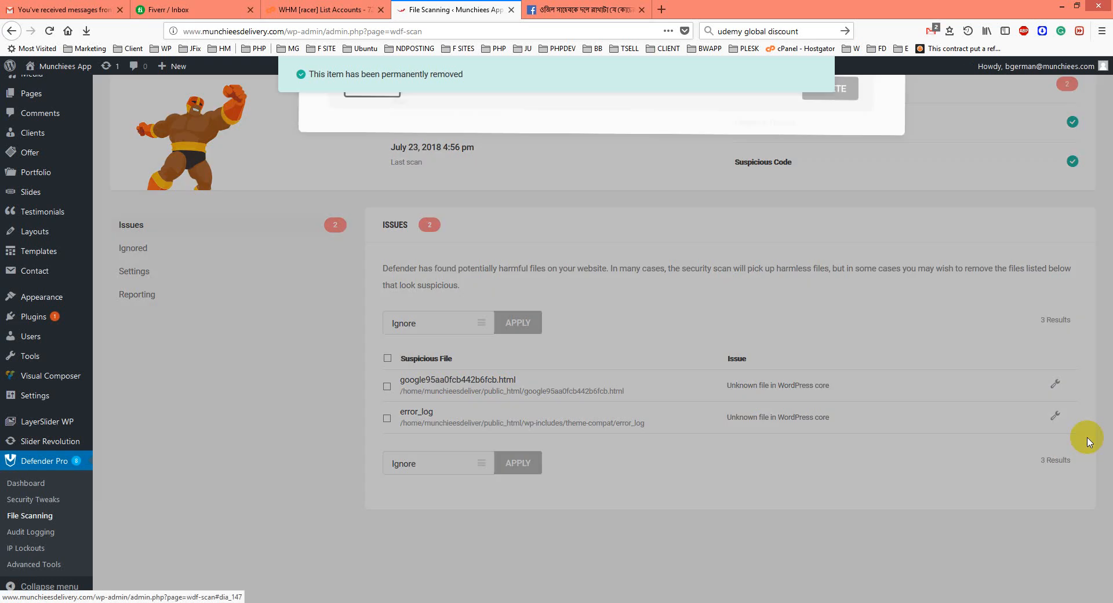
left_click(780, 452)
left_click(731, 452)
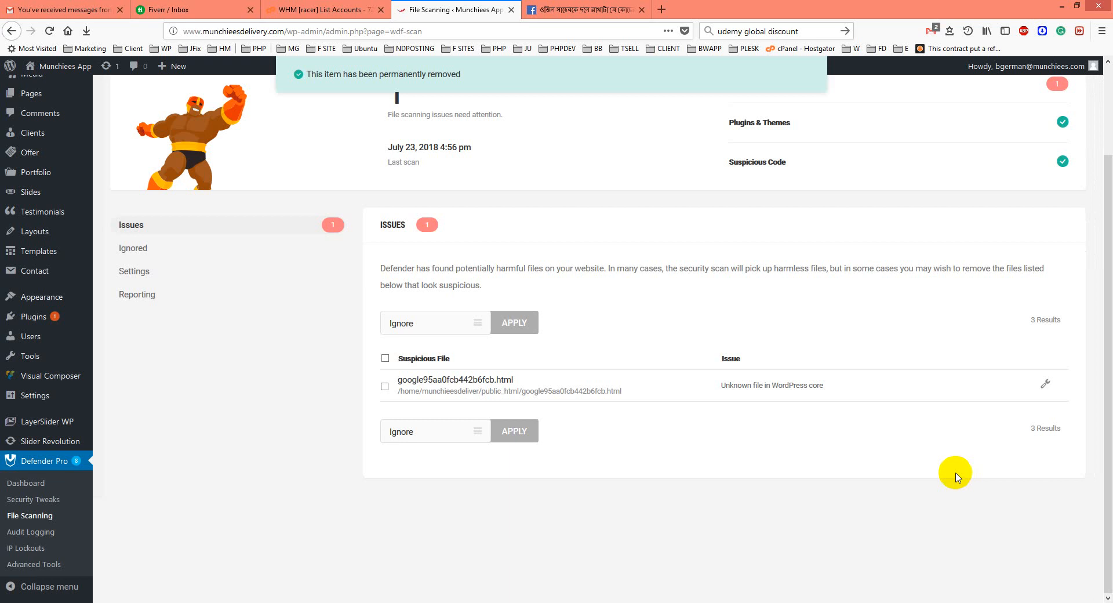
Mark google95aa0fcb442b6fcb.html and apply the bulk Ignore action to it.
left_click(138, 249)
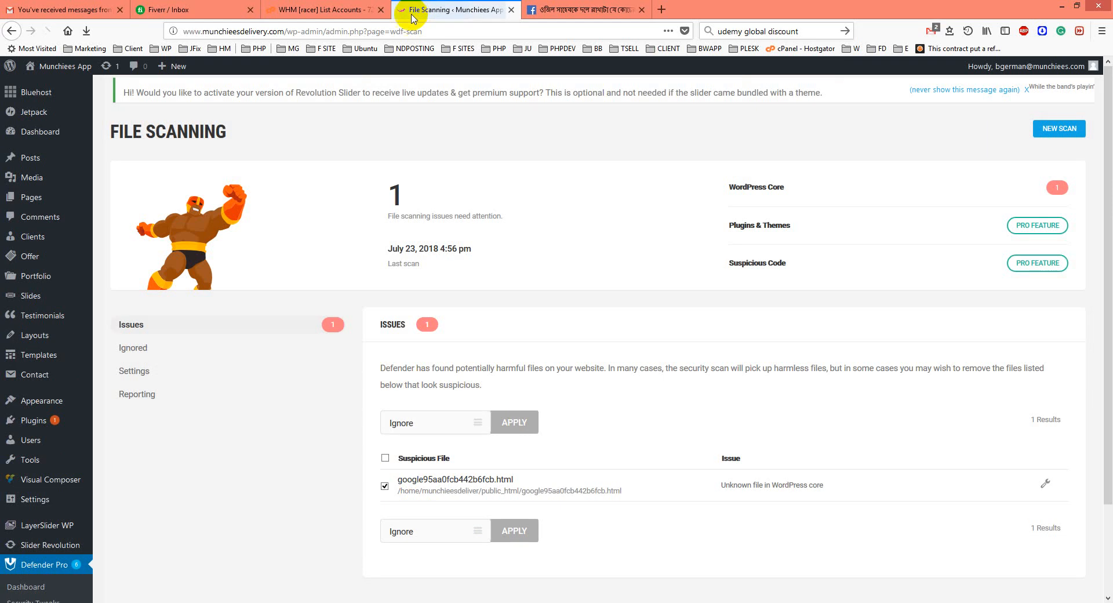
left_click(447, 532)
left_click(429, 552)
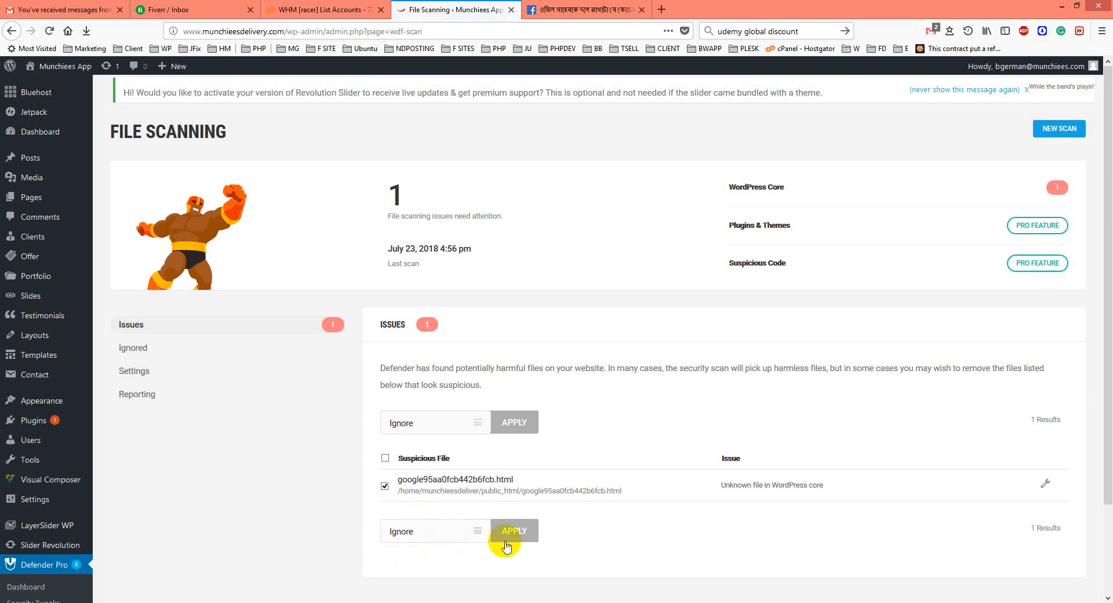
left_click(512, 532)
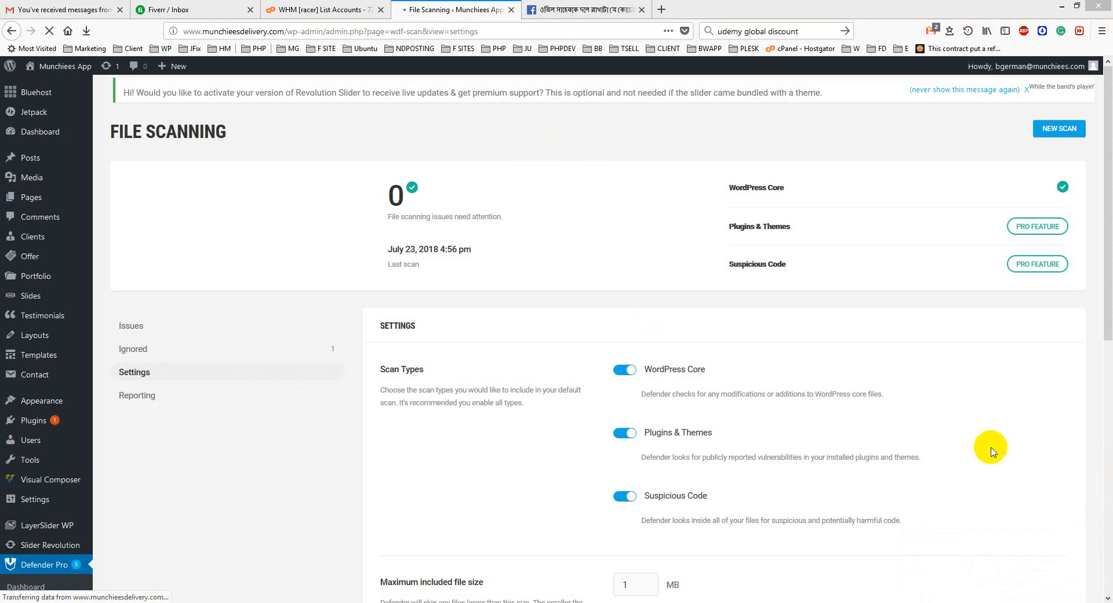
Open the Reporting section of the file scanning settings.
scroll(983, 446, "down", 3)
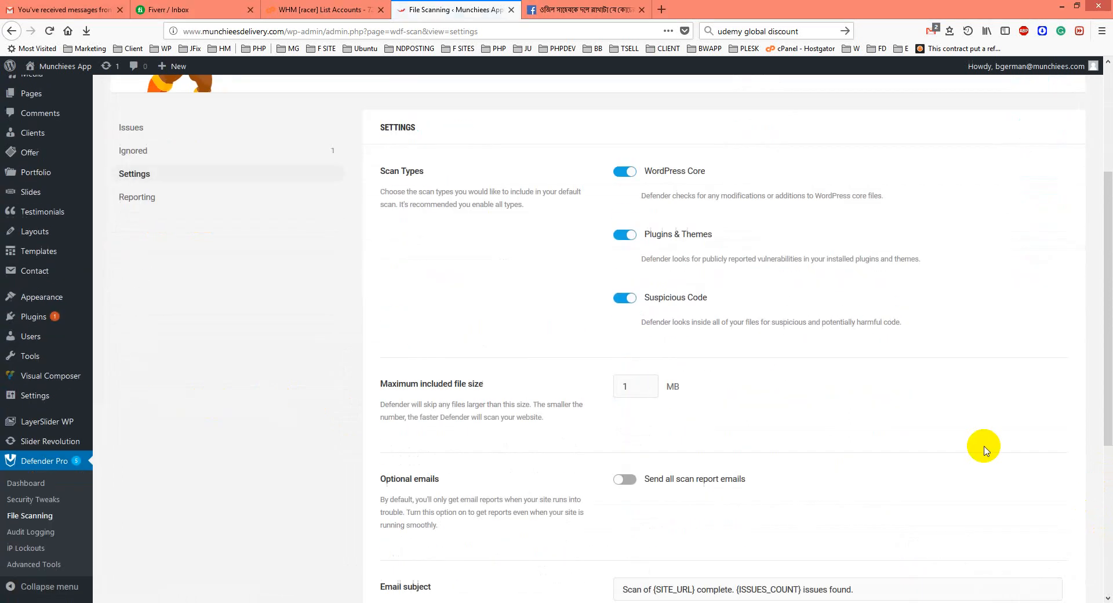
scroll(1108, 448, "down", 2)
left_click_drag(1108, 447, 1108, 476)
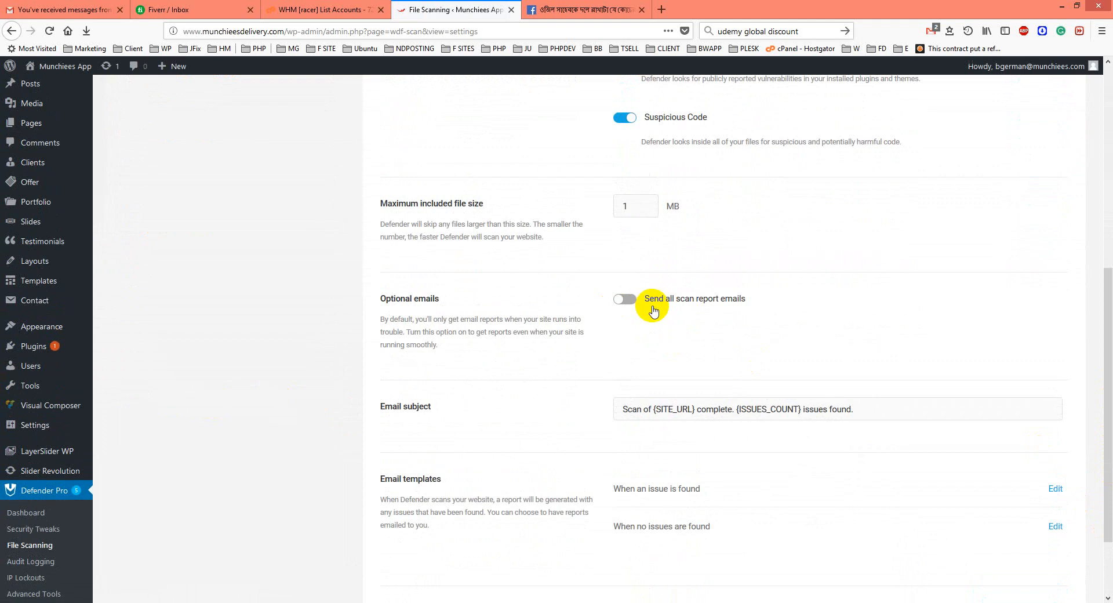
left_click_drag(1108, 447, 1088, 236)
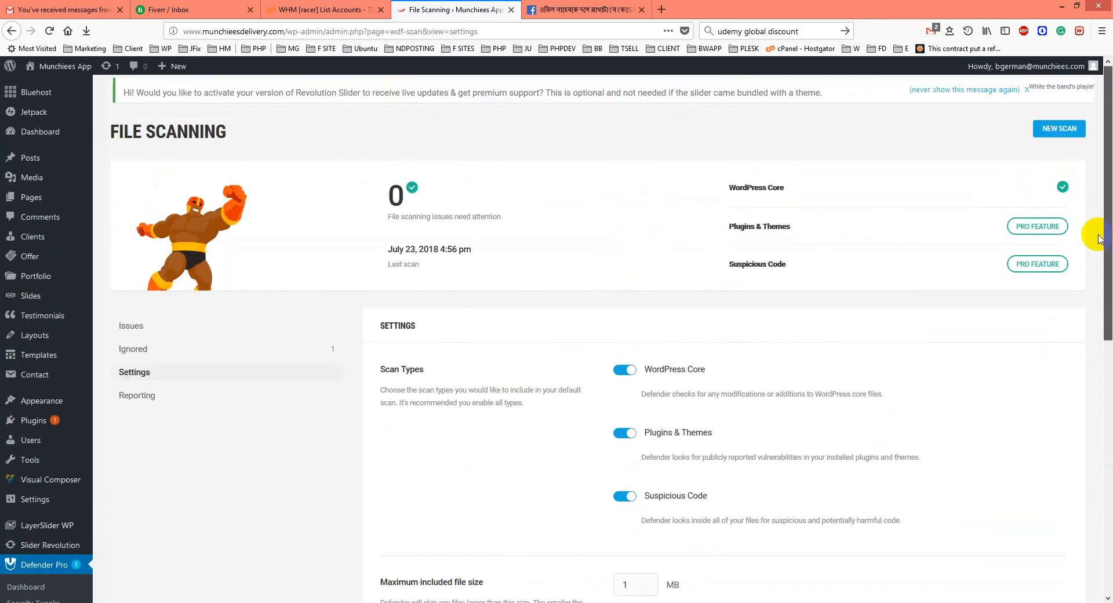
left_click(136, 396)
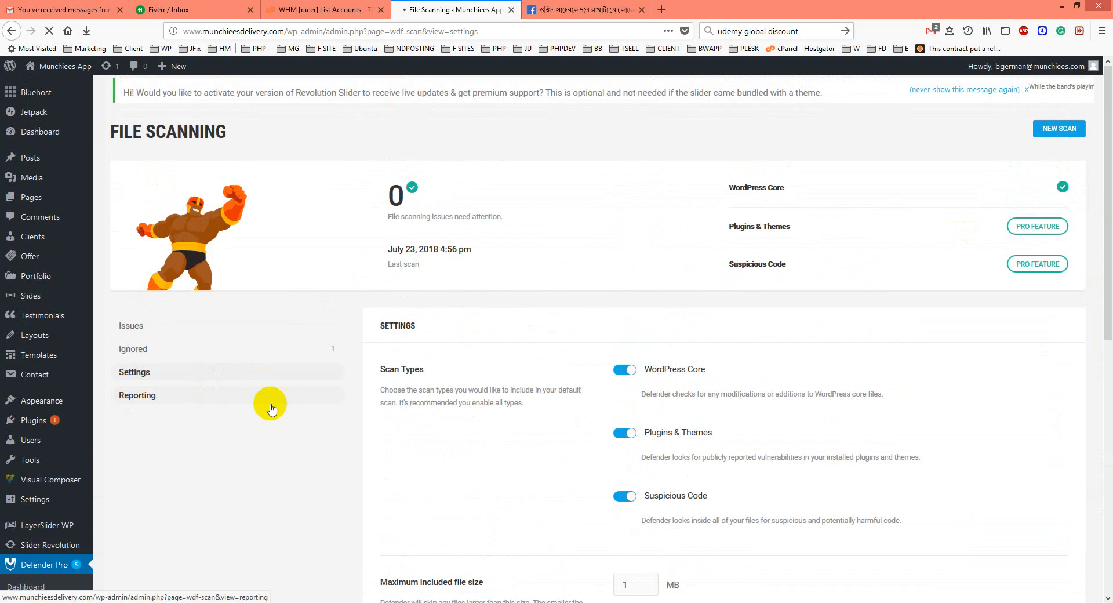
left_click(263, 404)
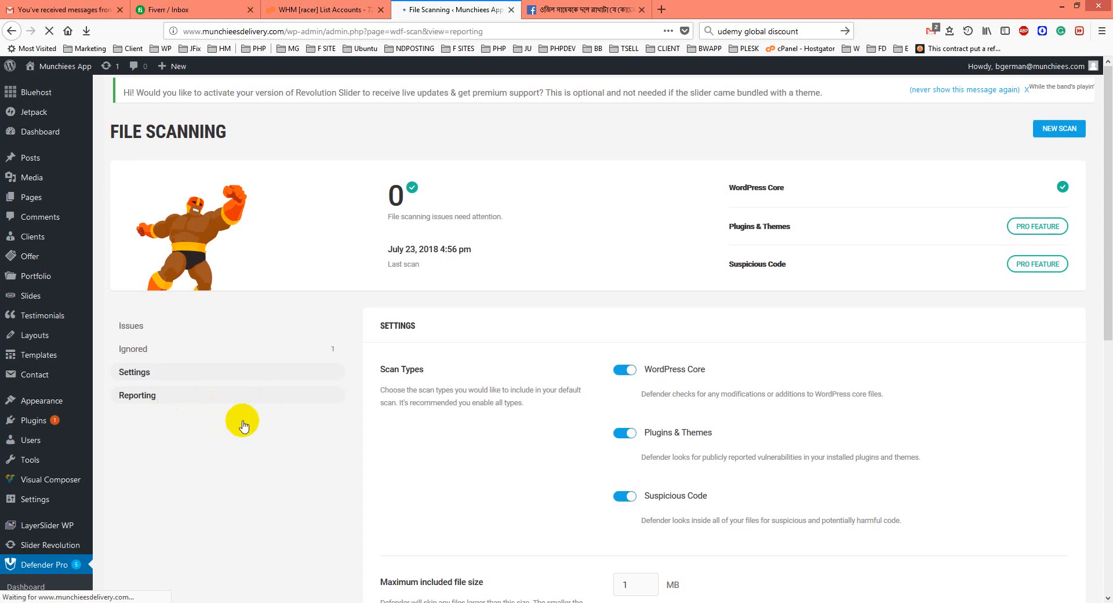
scroll(242, 422, "down", 4)
scroll(268, 438, "up", 4)
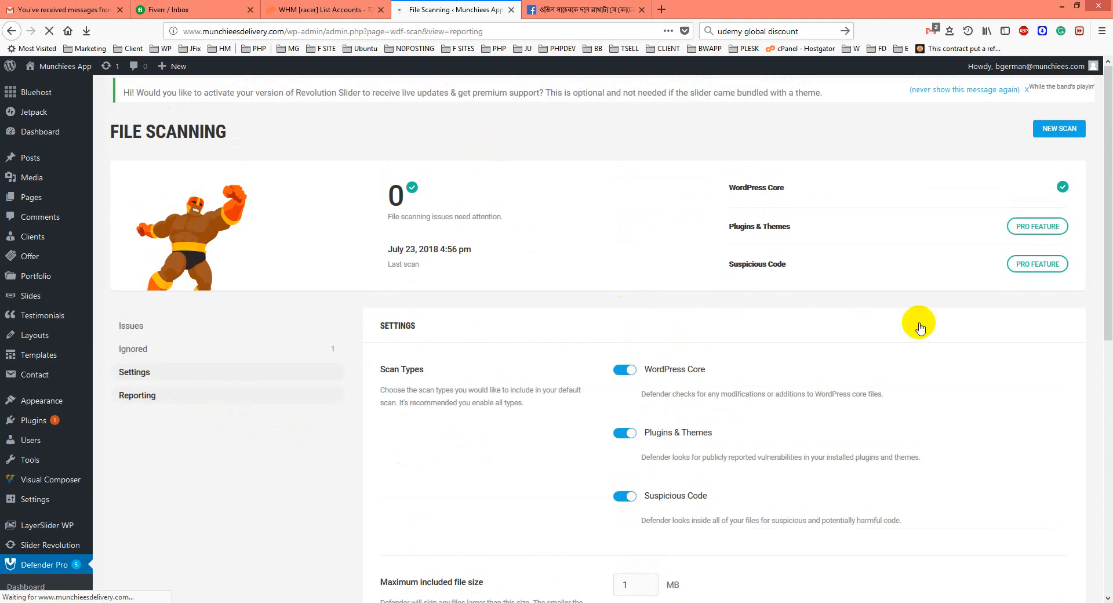
left_click_drag(1107, 283, 1107, 440)
scroll(340, 442, "up", 5)
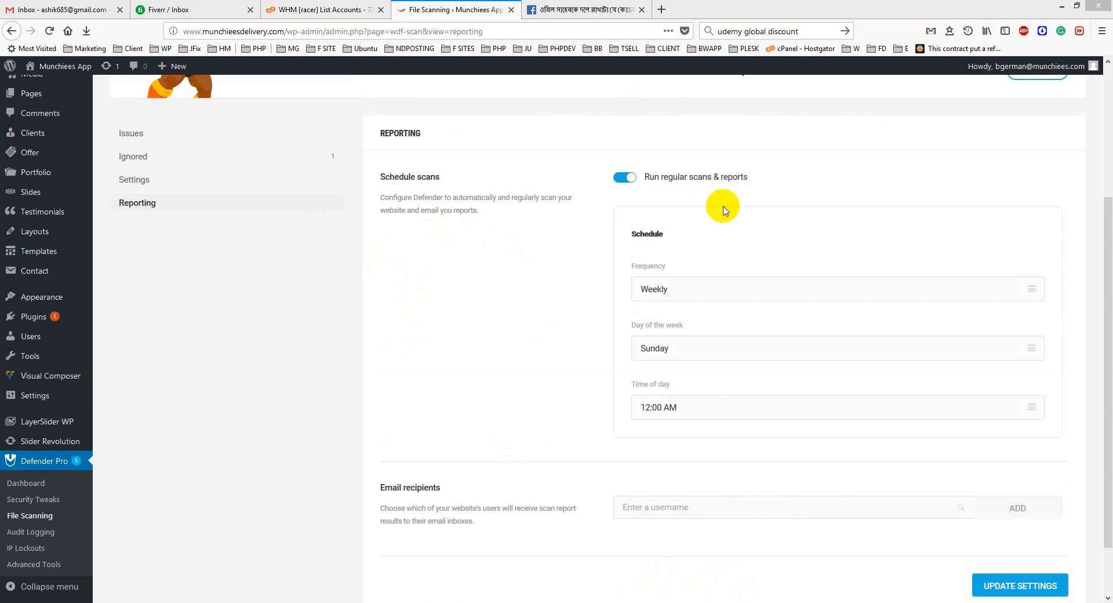
Set the scheduled scan frequency to Weekly.
left_click(660, 296)
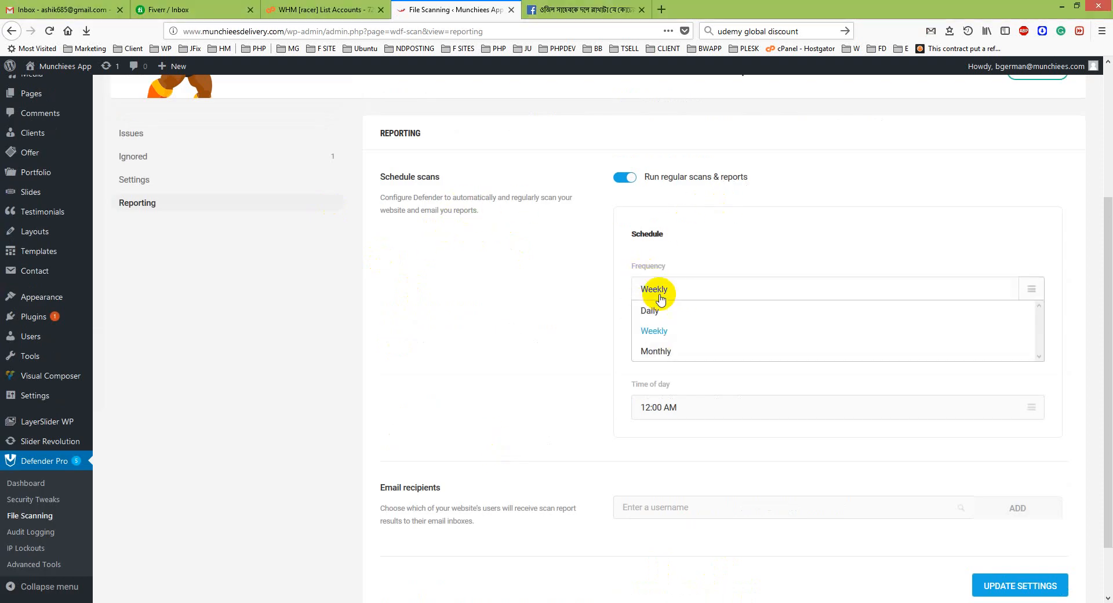
left_click(660, 298)
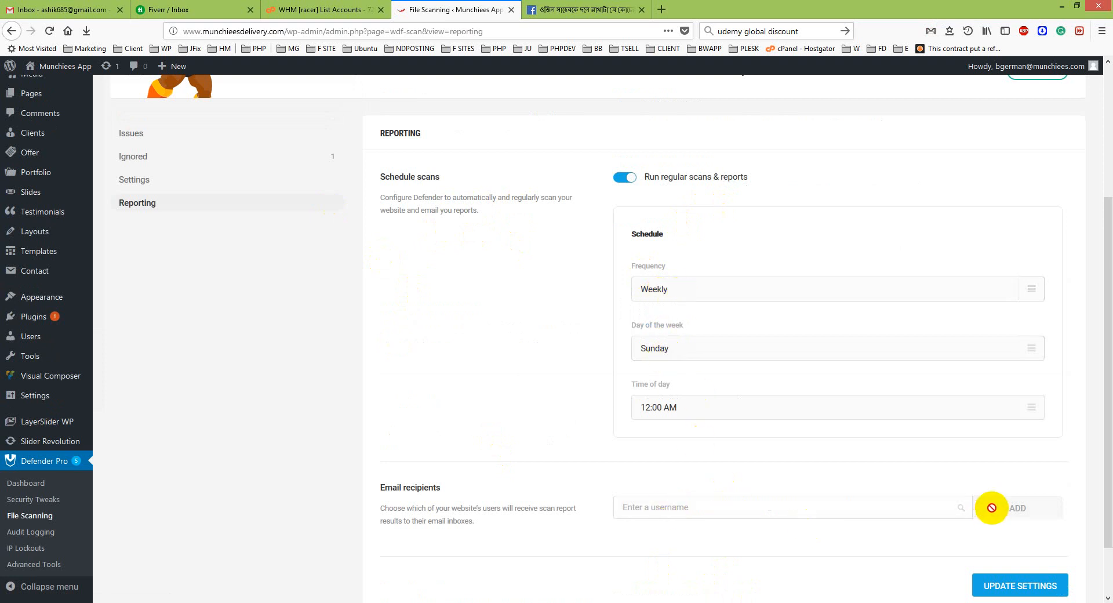
scroll(761, 507, "down", 1)
scroll(760, 507, "down", 2)
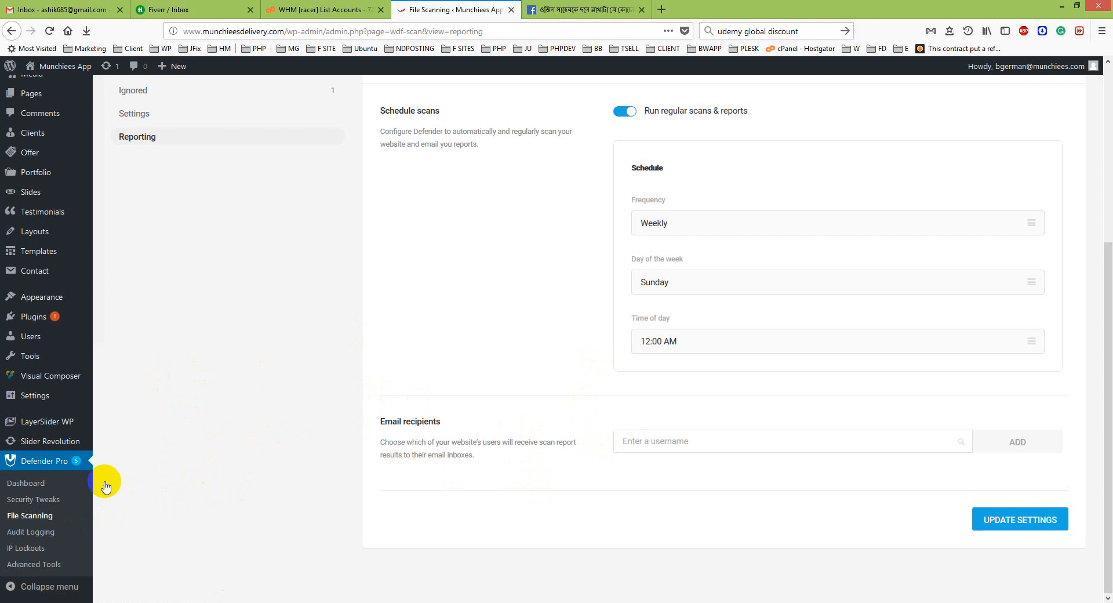
In Security Tweaks, disable trackbacks and pingbacks, including pingbacks on all existing posts.
left_click(48, 500)
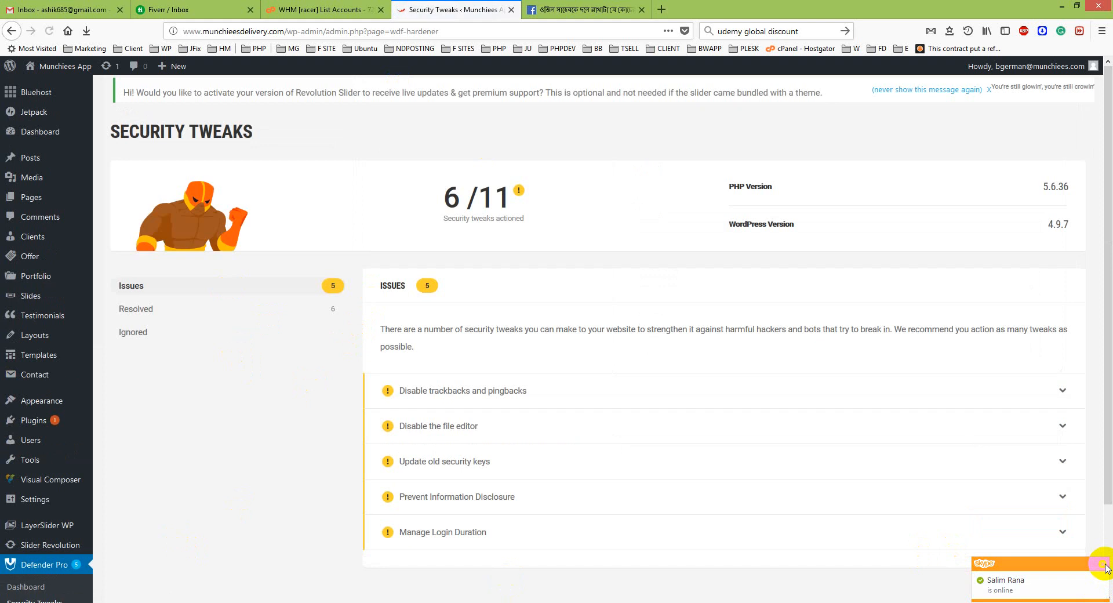
left_click(1063, 390)
scroll(785, 477, "down", 3)
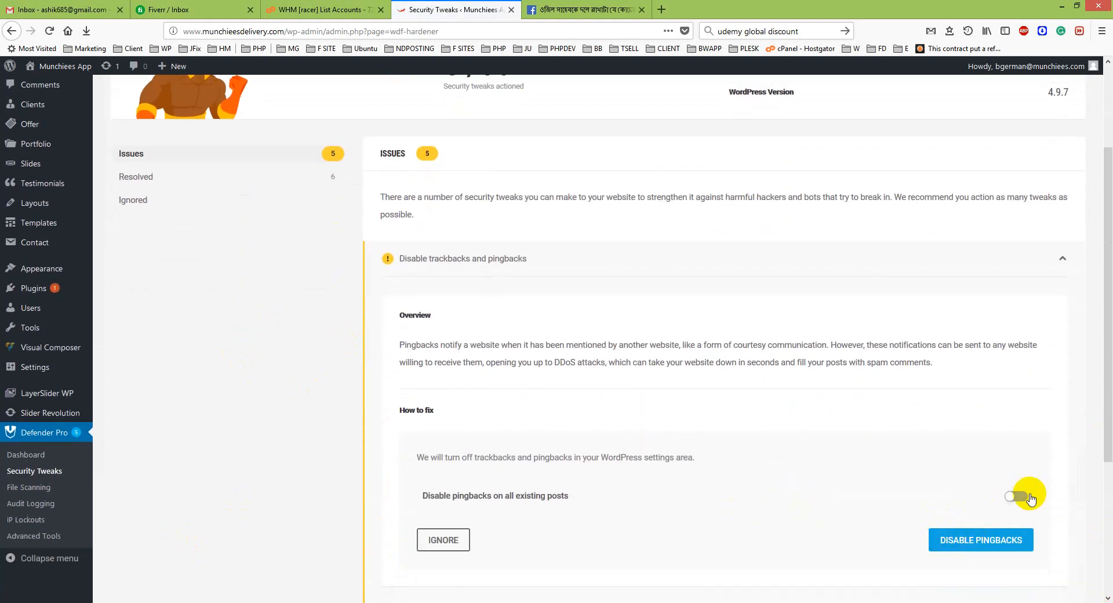
left_click(1016, 496)
left_click(981, 539)
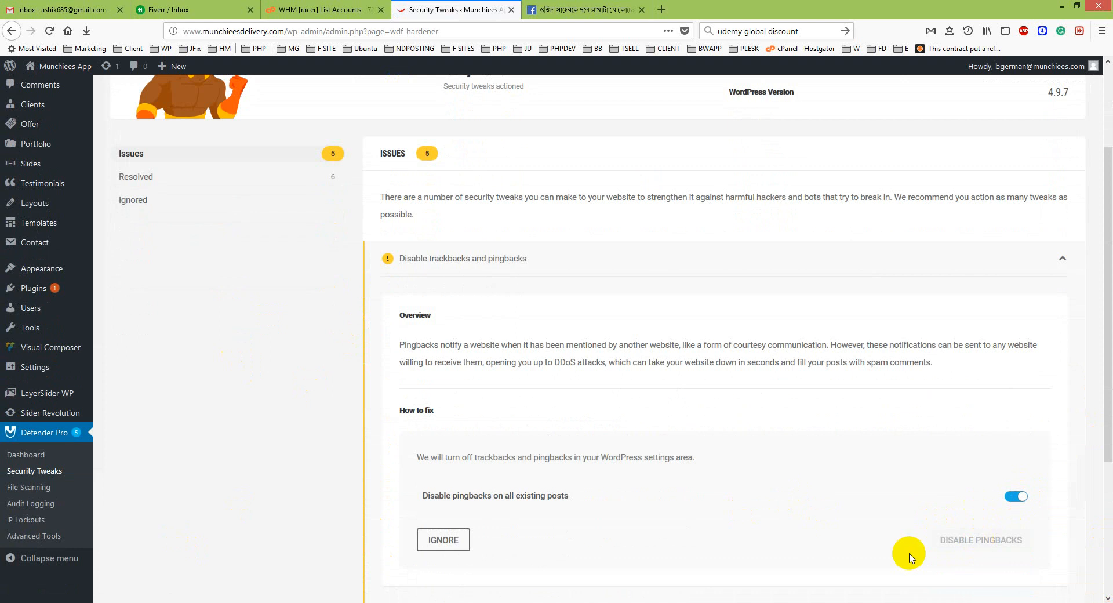
Prevent information disclosure by adding the .htaccess file with the Apache server type.
scroll(859, 551, "down", 2)
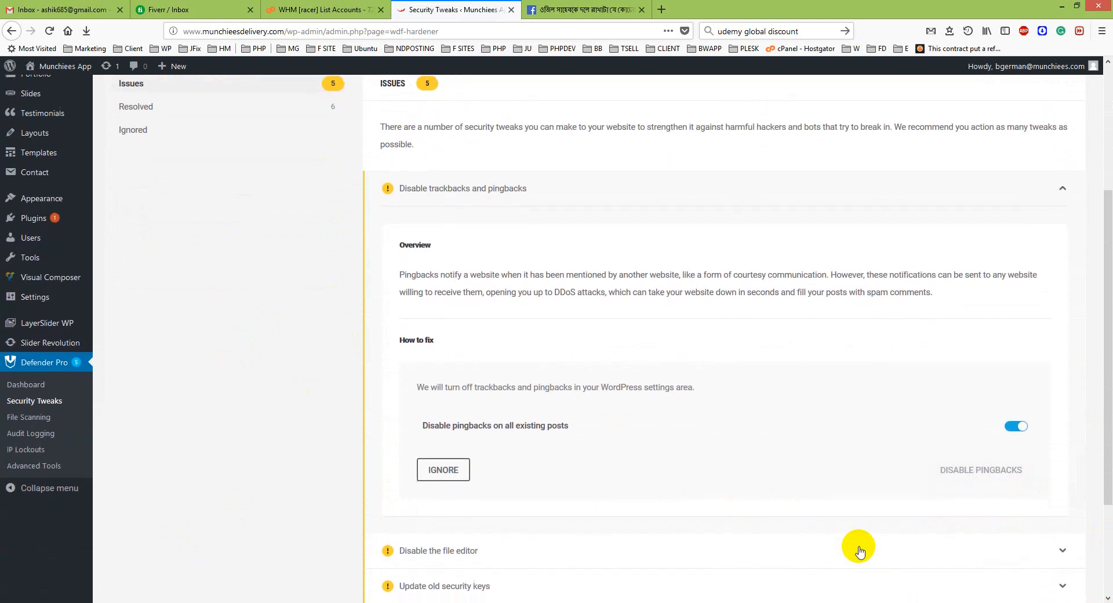
scroll(856, 547, "down", 3)
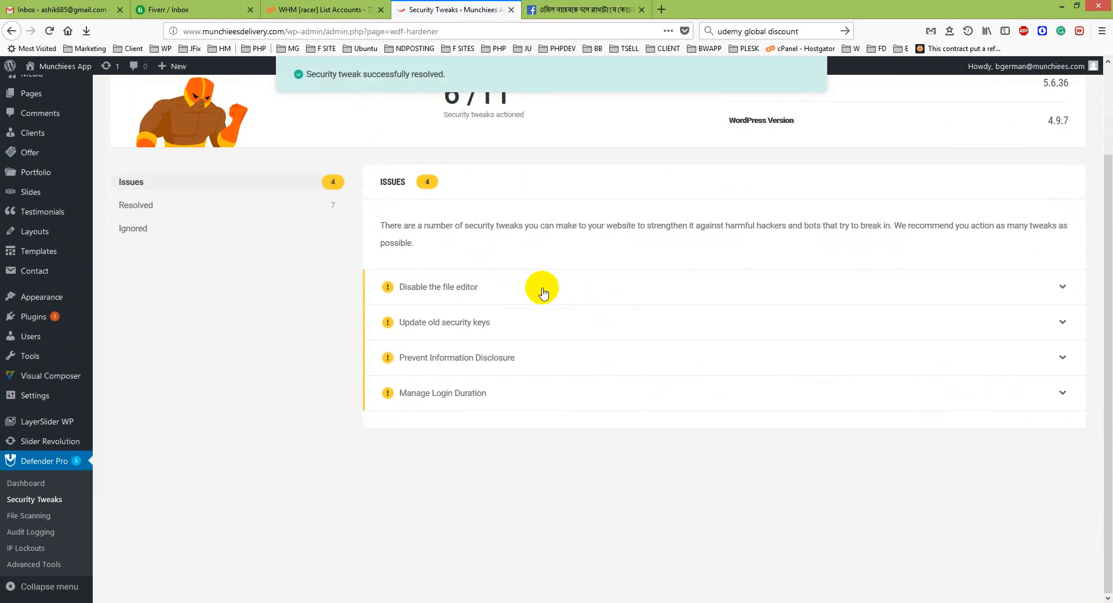
left_click(525, 290)
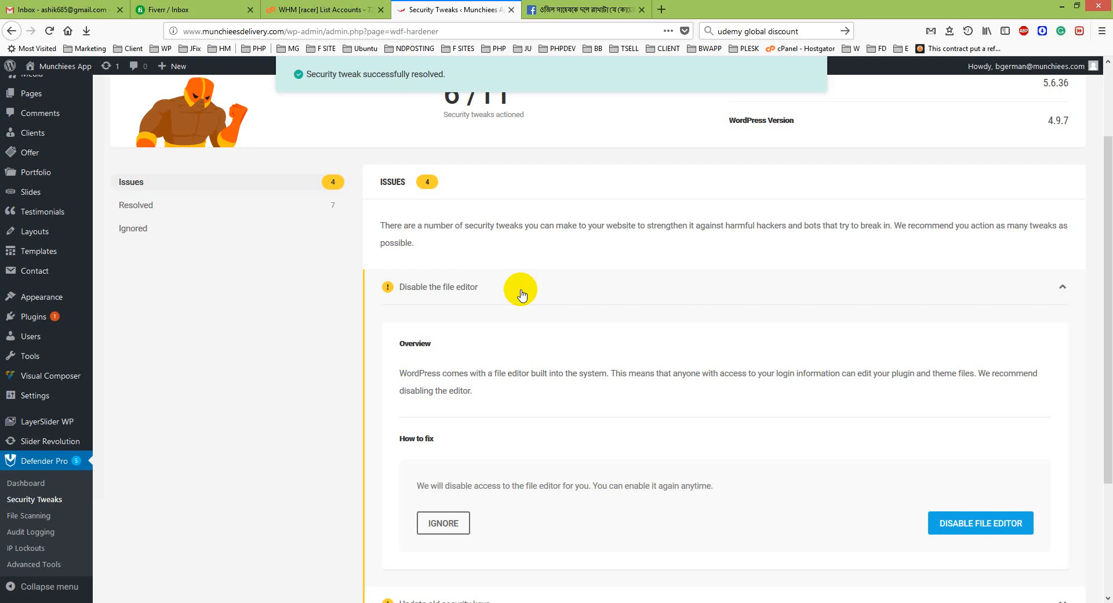
left_click(515, 292)
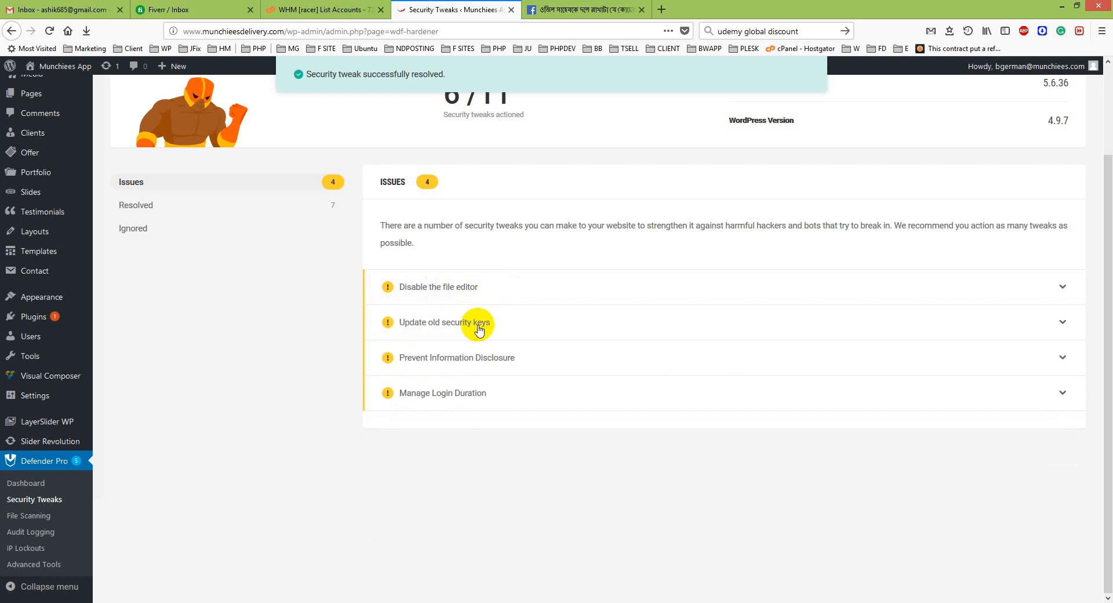
left_click(479, 329)
left_click(448, 329)
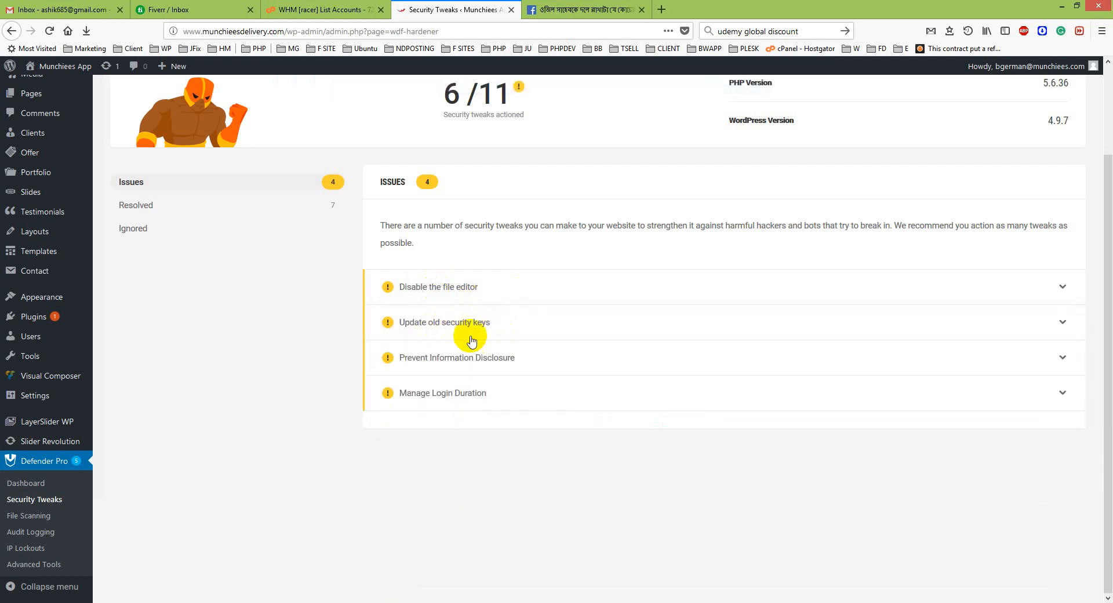
left_click(484, 360)
scroll(497, 397, "up", 3)
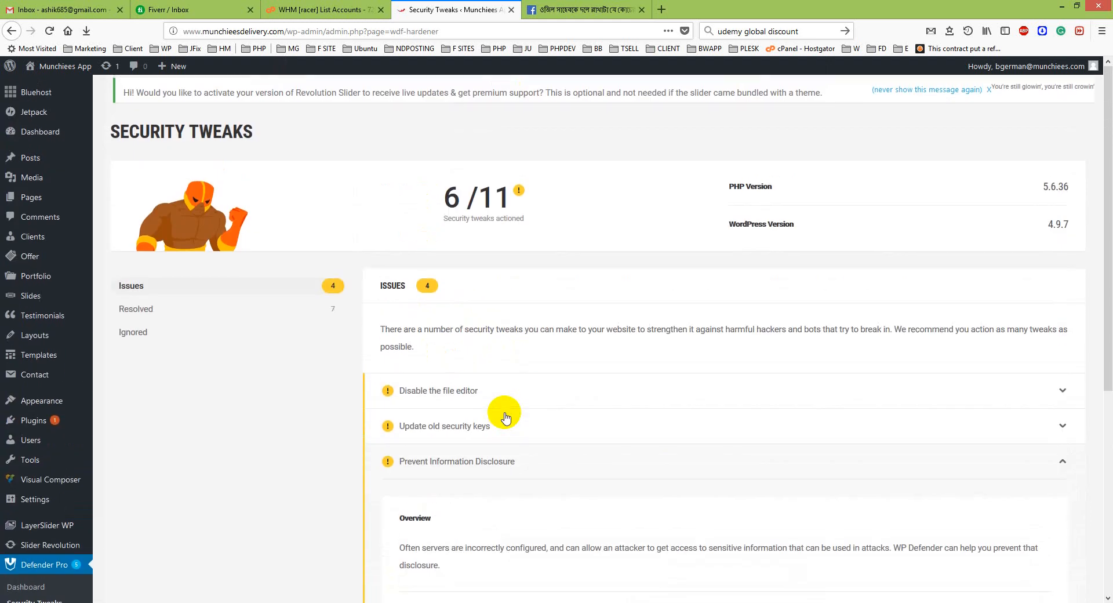
scroll(505, 415, "down", 3)
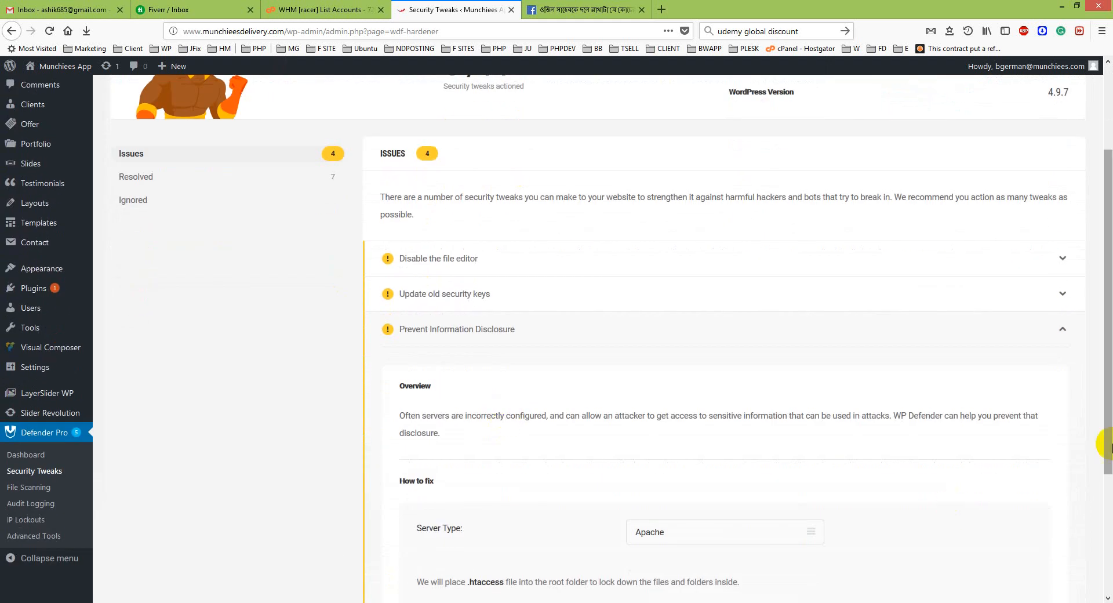
scroll(1104, 443, "down", 3)
left_click(960, 464)
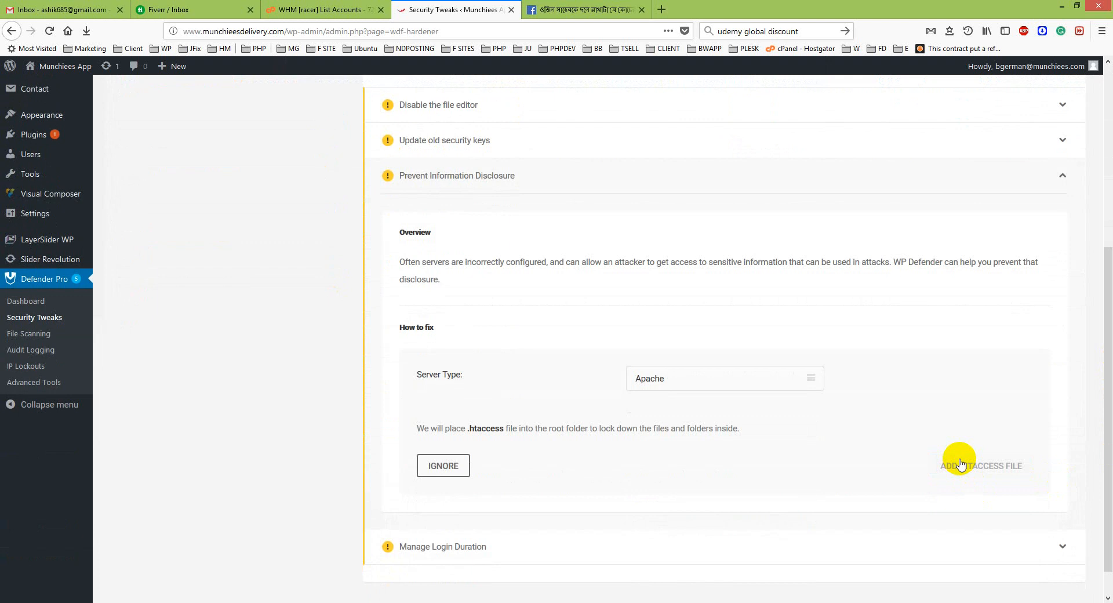
Set the login duration so users stay logged in for 1 day.
left_click(479, 358)
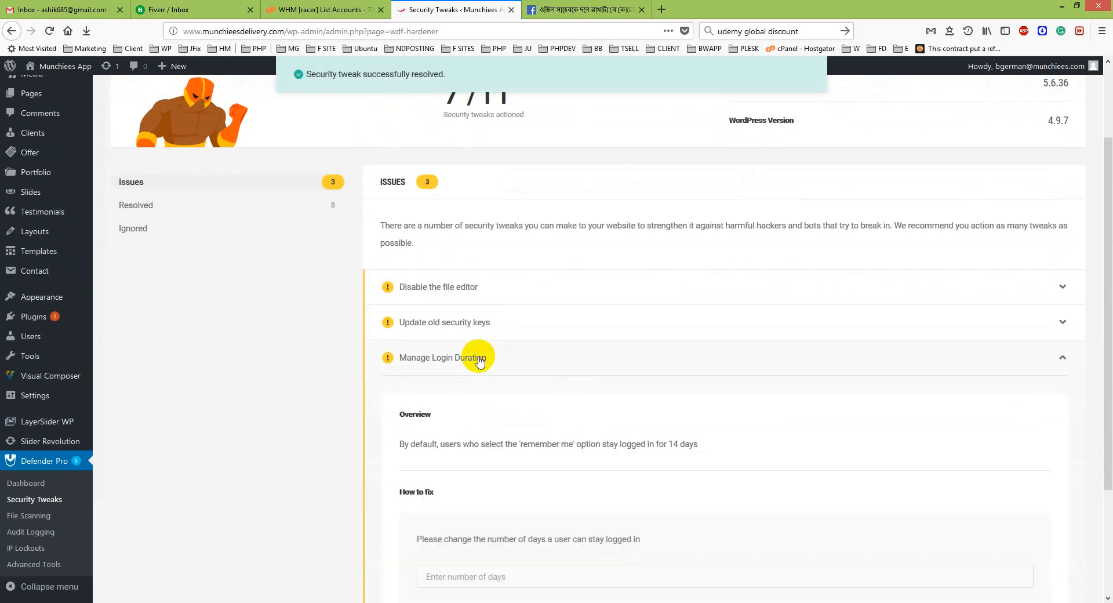
scroll(608, 436, "down", 3)
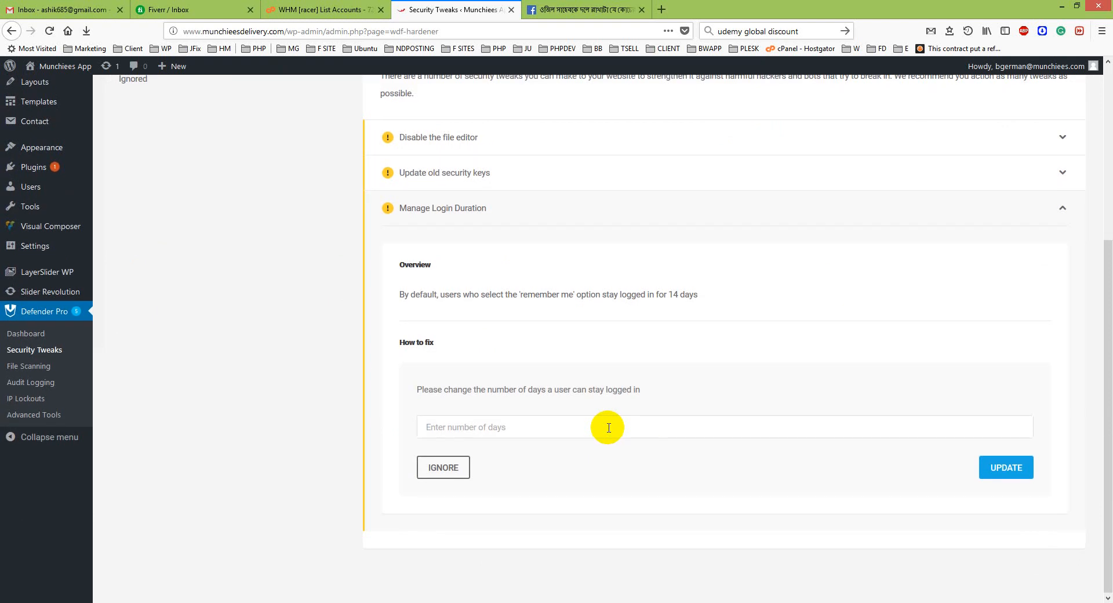
left_click(608, 427)
type("1")
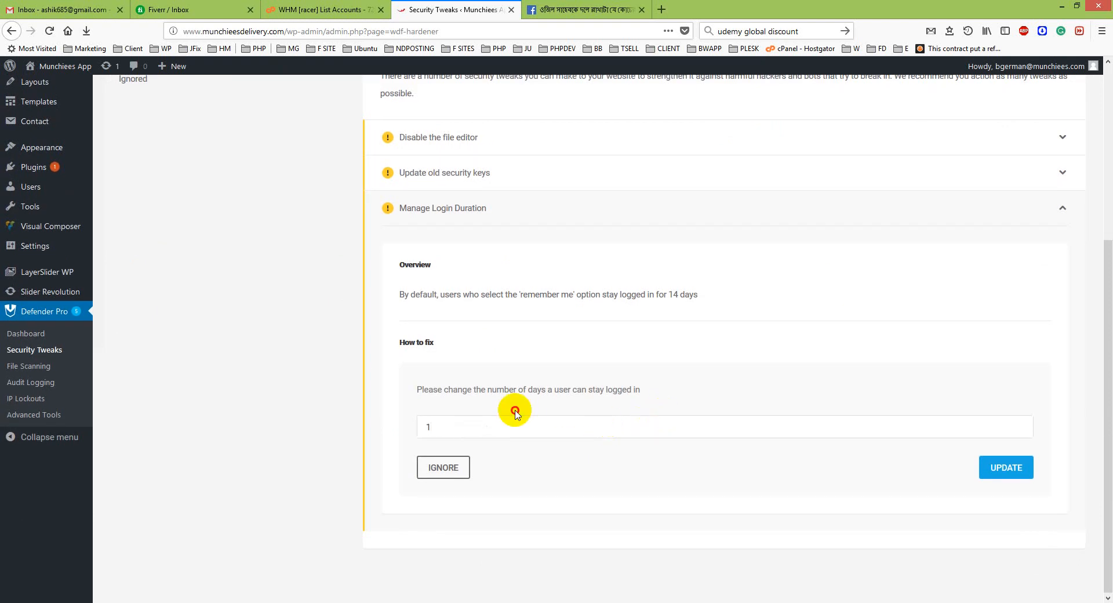
left_click_drag(515, 410, 445, 406)
left_click(505, 430)
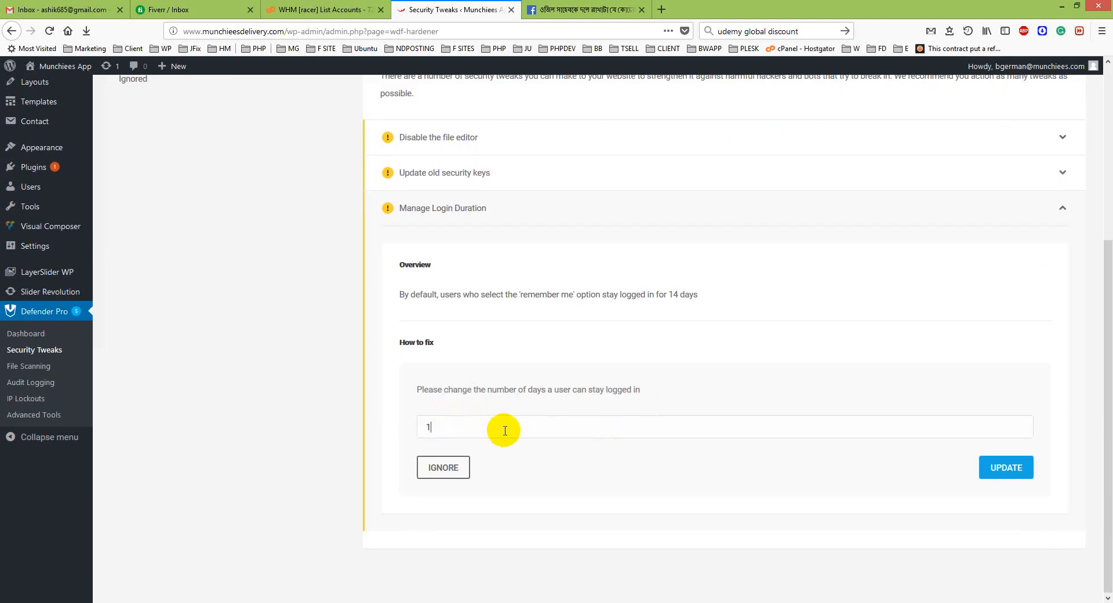
left_click(1017, 467)
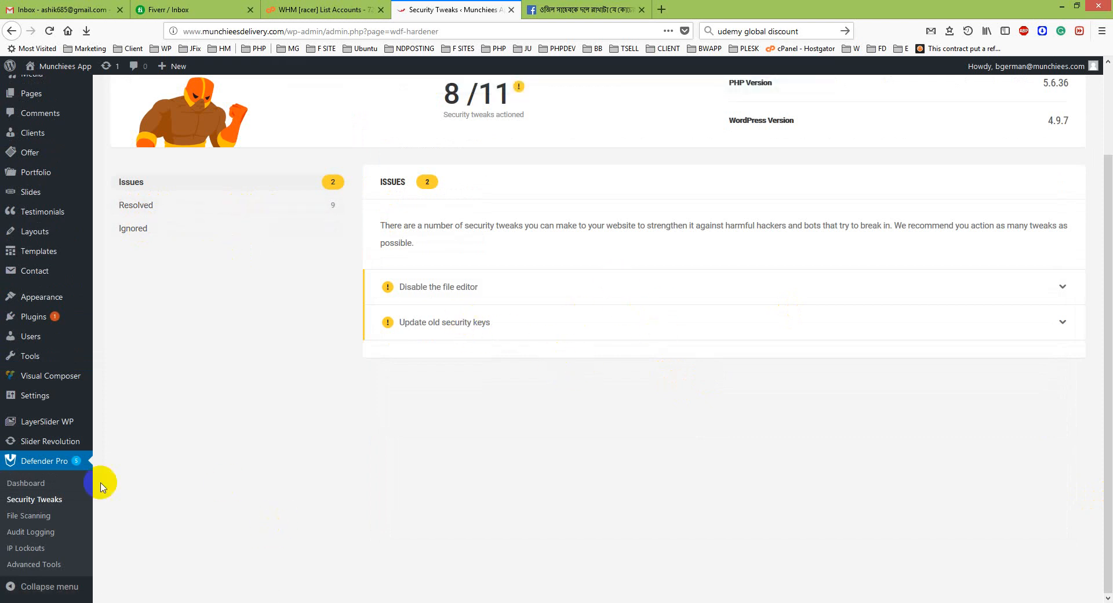
In Advanced Tools, activate Mask Login Area with the new login URL secret-login and save the settings.
left_click(3, 562)
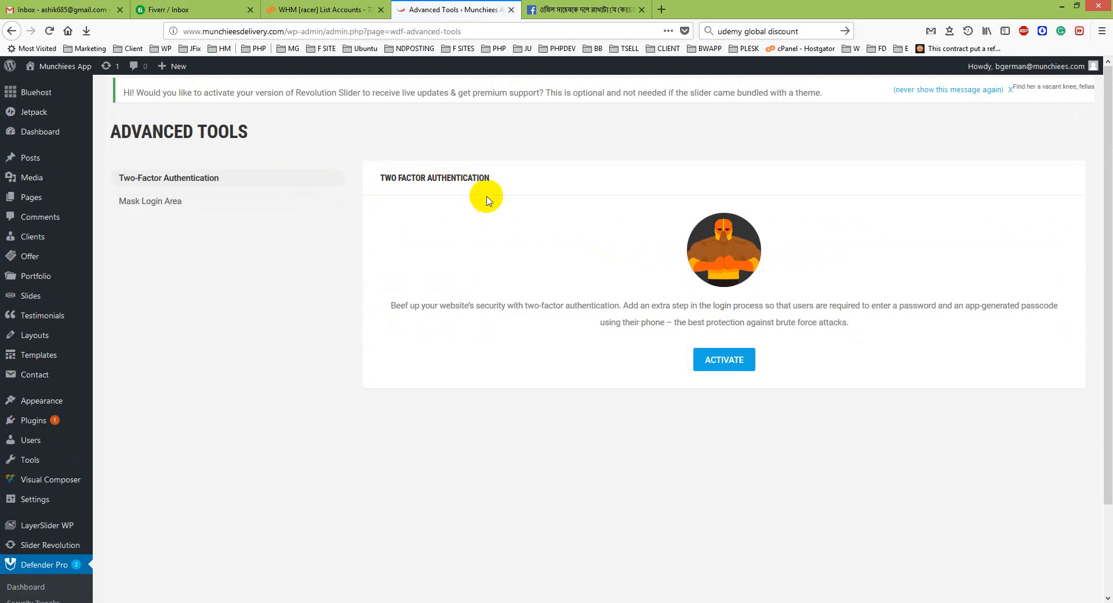
left_click(149, 213)
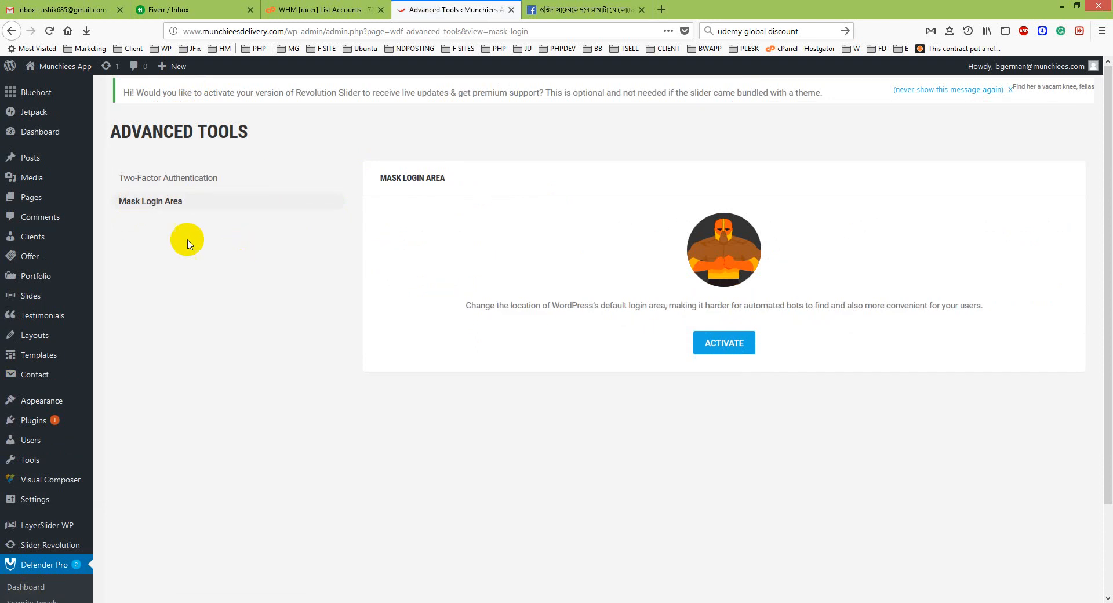
left_click(701, 346)
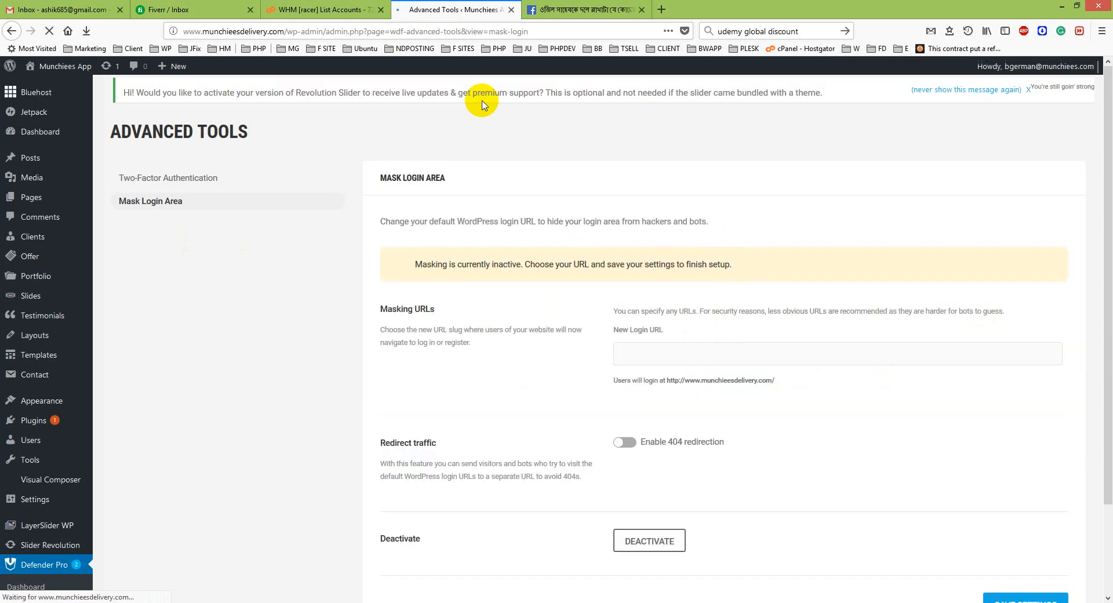
left_click(647, 359)
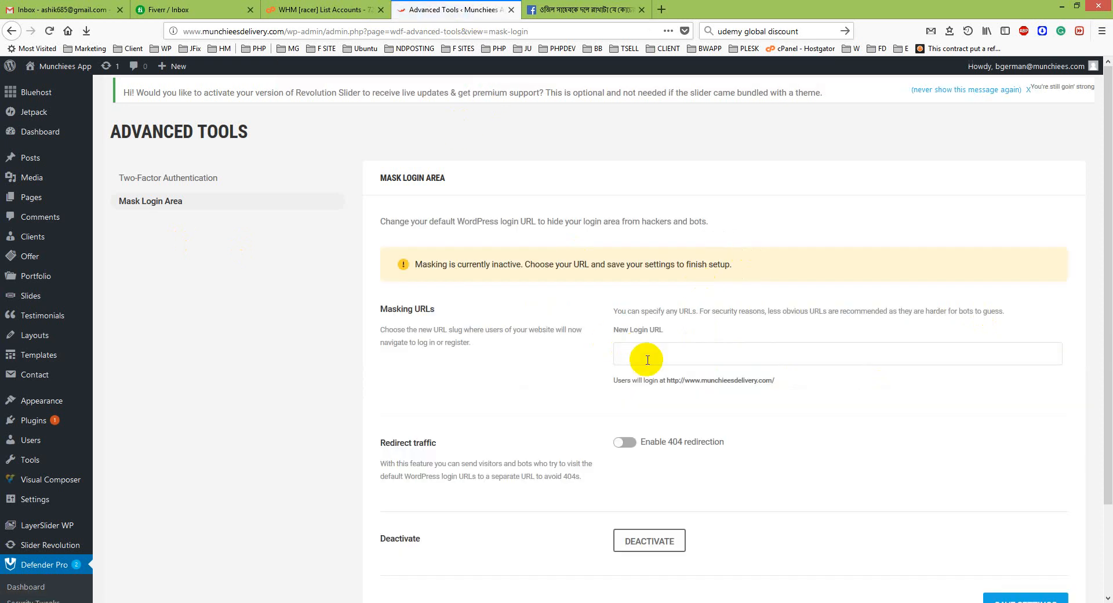
type("se")
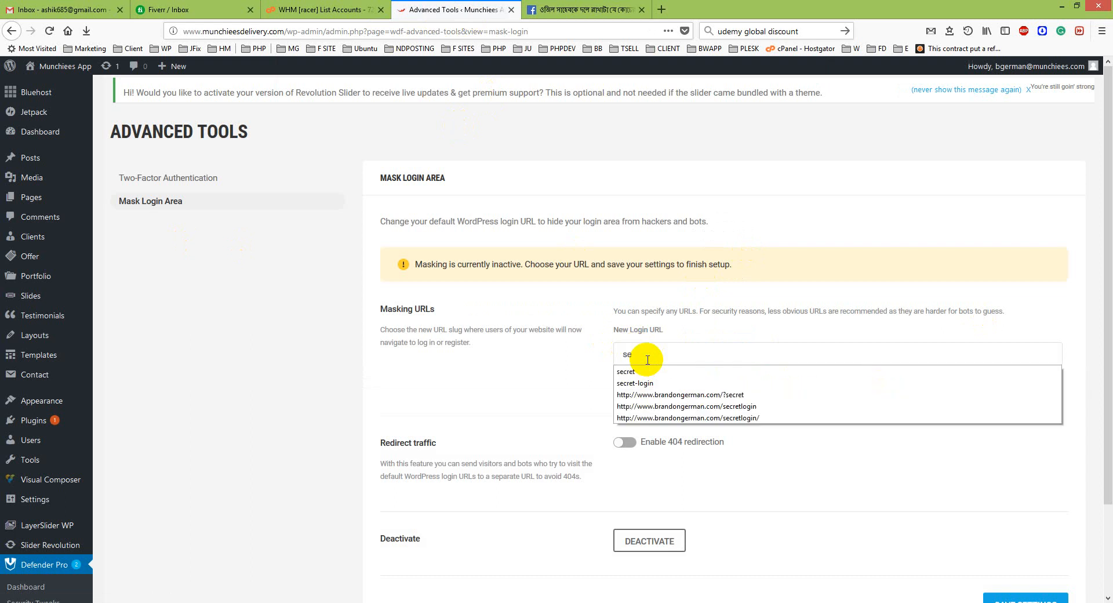
left_click(649, 382)
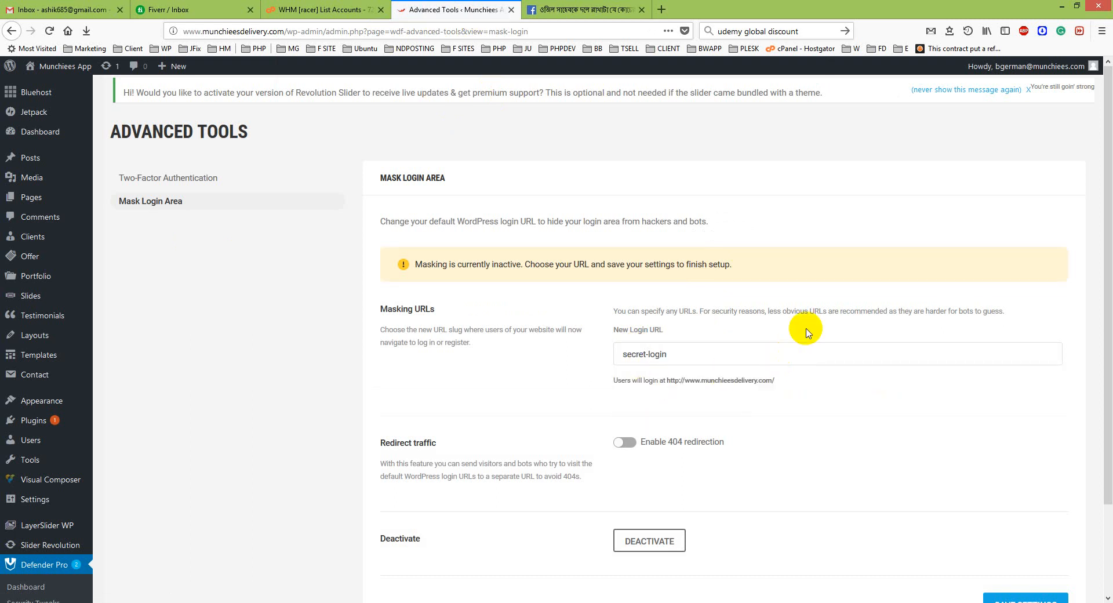
scroll(643, 450, "down", 3)
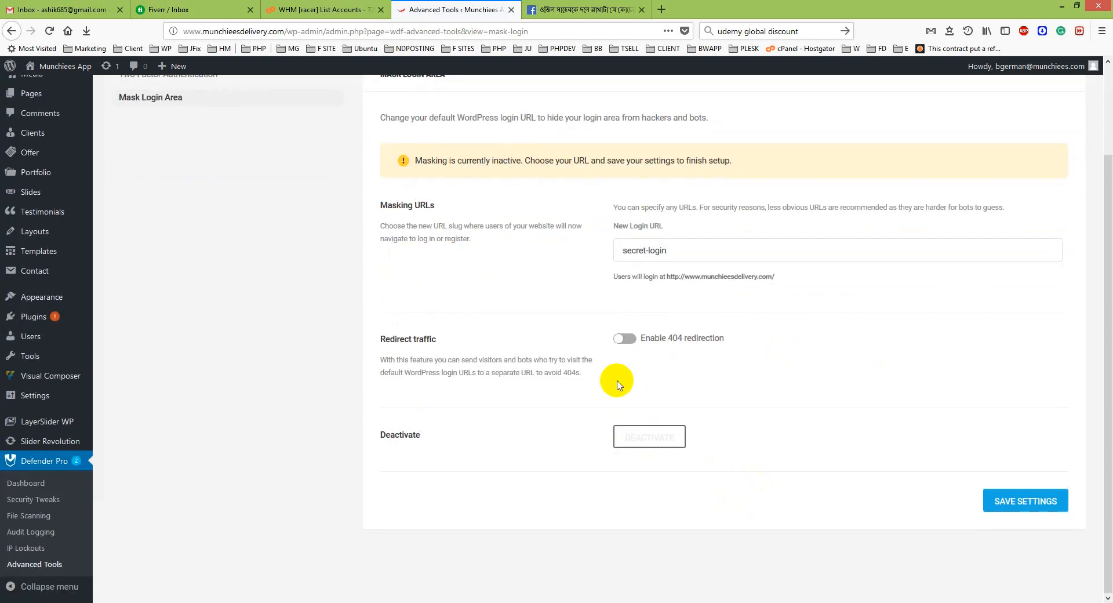
left_click(1009, 498)
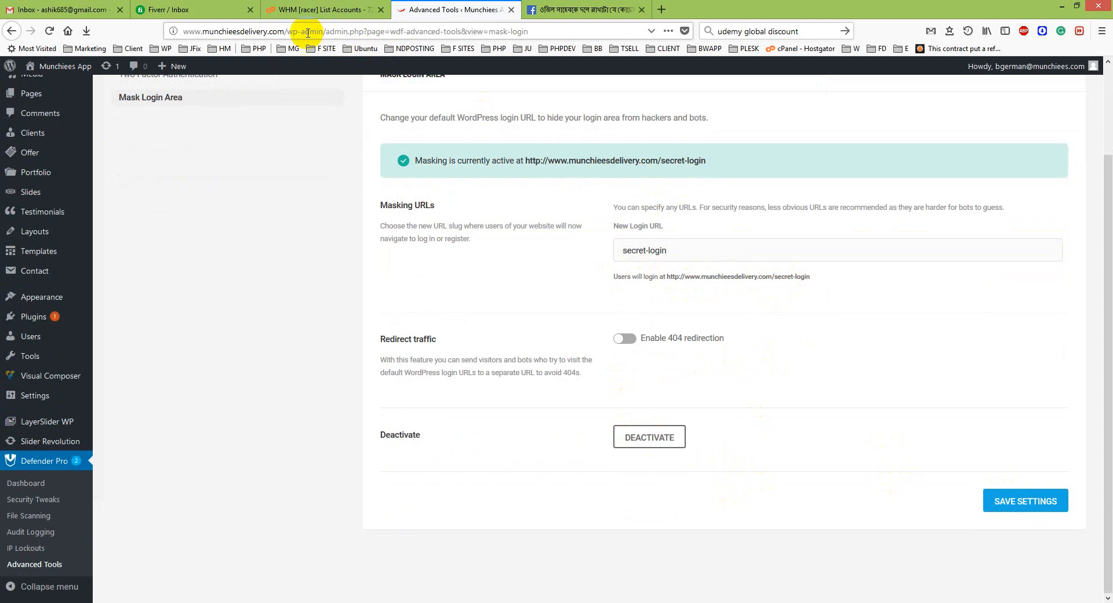
left_click_drag(323, 33, 184, 33)
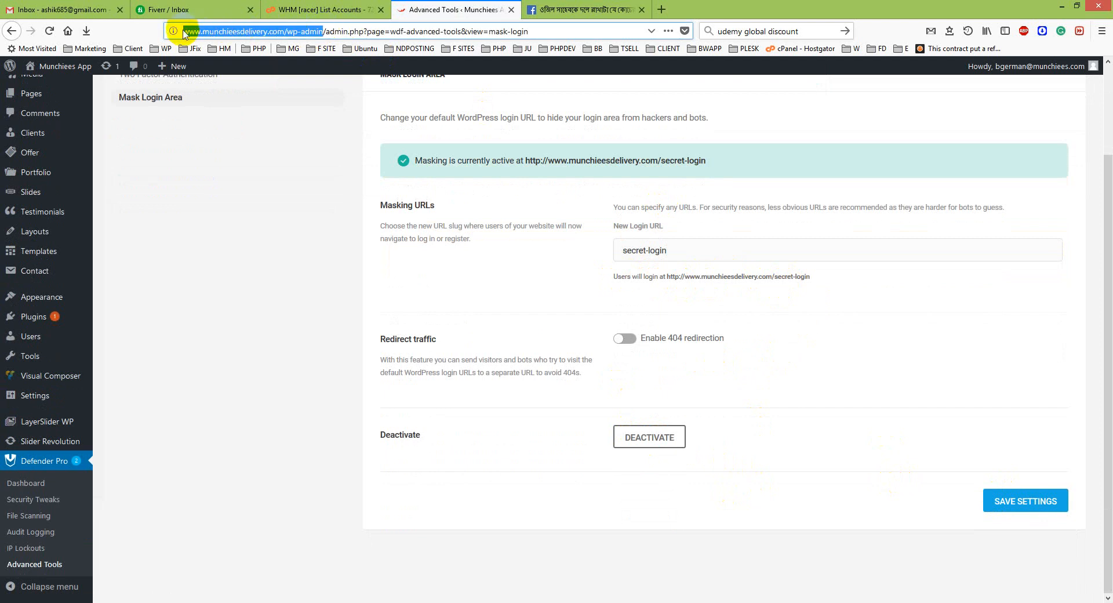
left_click_drag(811, 276, 665, 278)
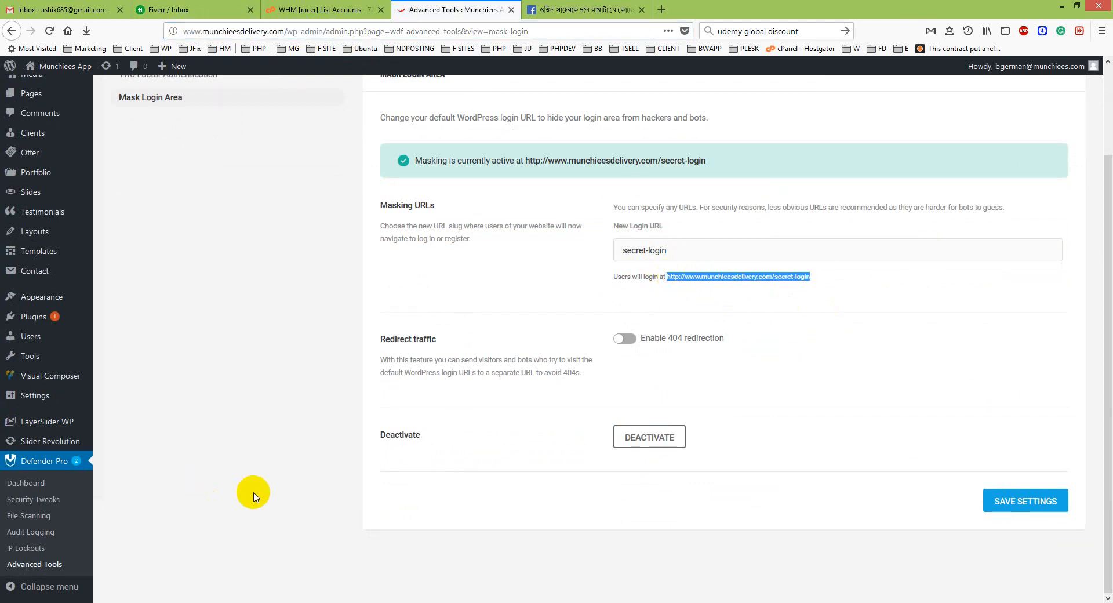
Keep the security key reminder at 60 Days, regenerate the security keys, and follow the re-login link.
left_click(35, 499)
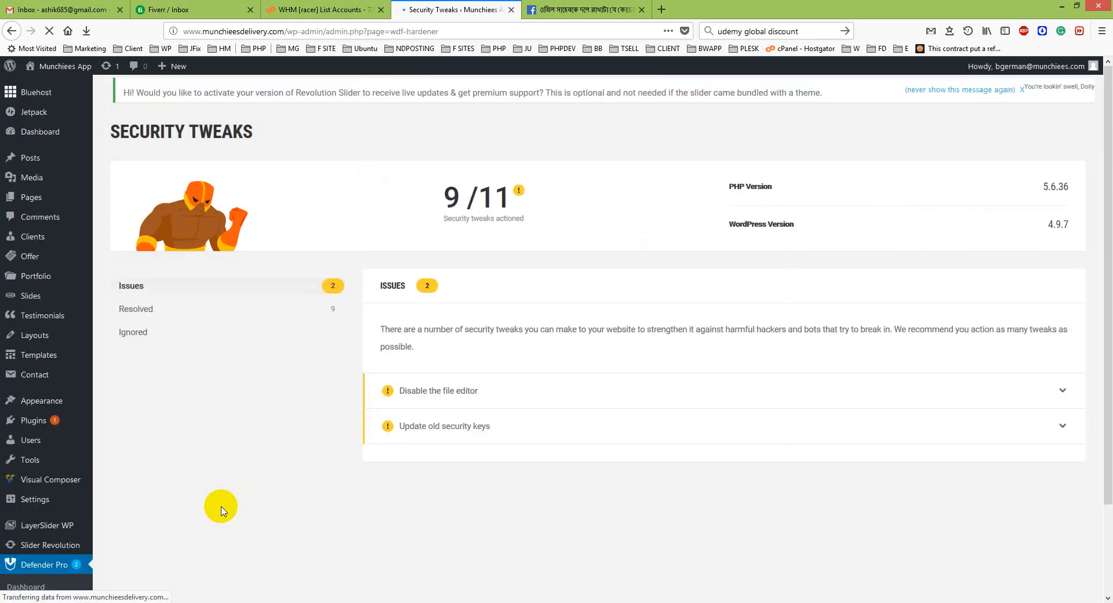
left_click(1065, 434)
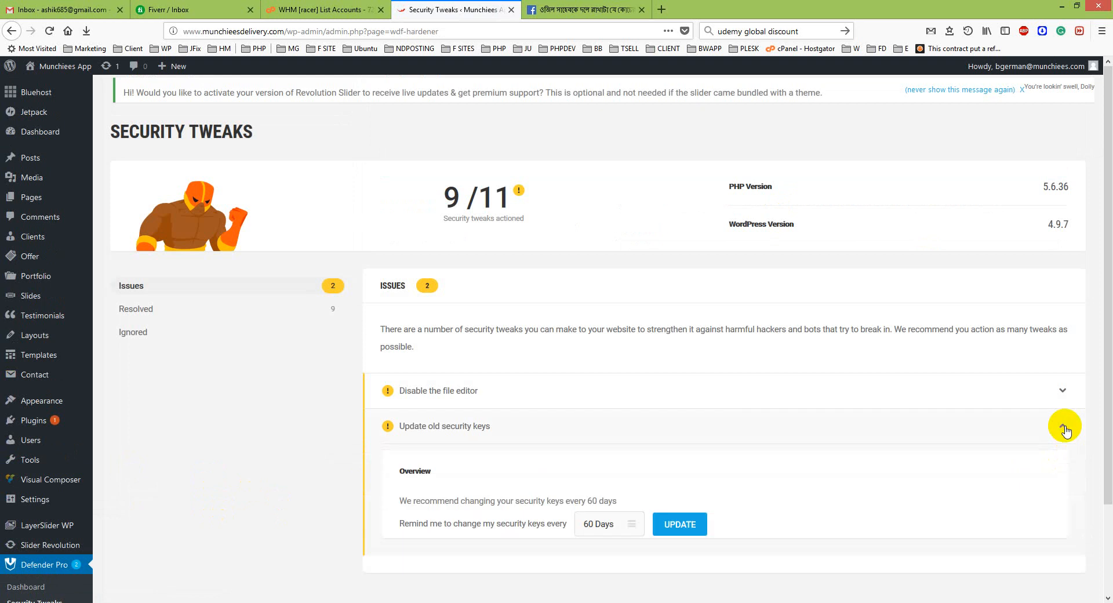
scroll(717, 476, "down", 3)
left_click(682, 345)
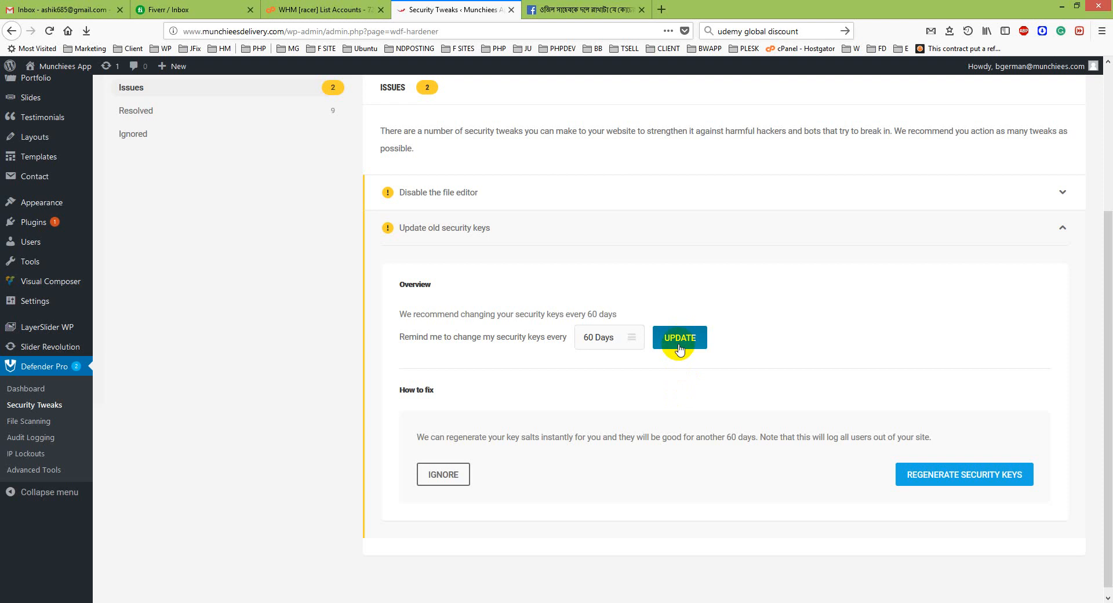
left_click(945, 473)
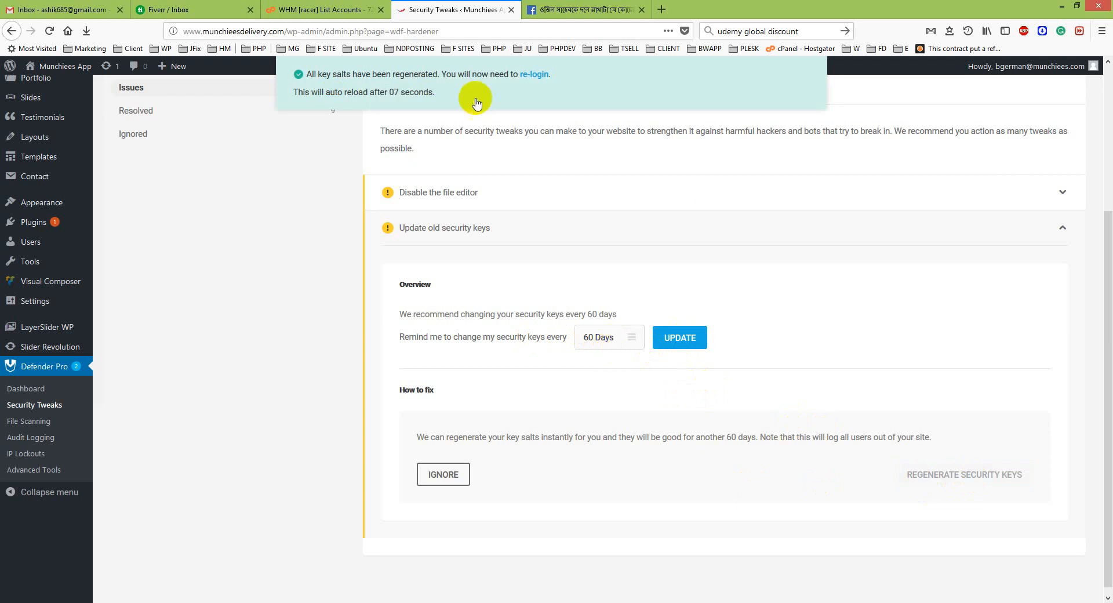
left_click(536, 74)
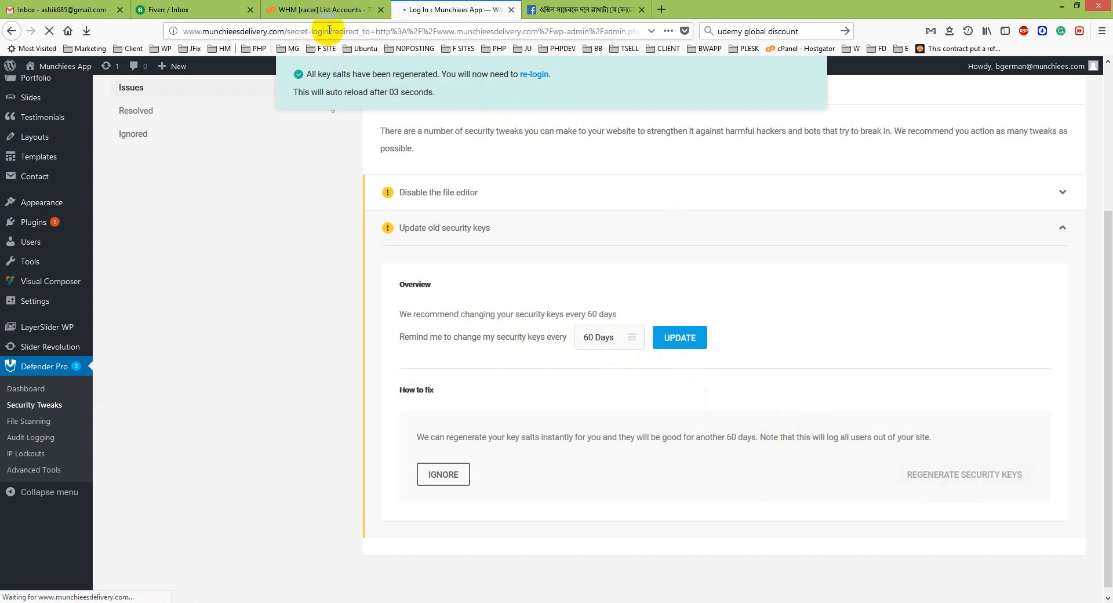
left_click_drag(329, 30, 177, 32)
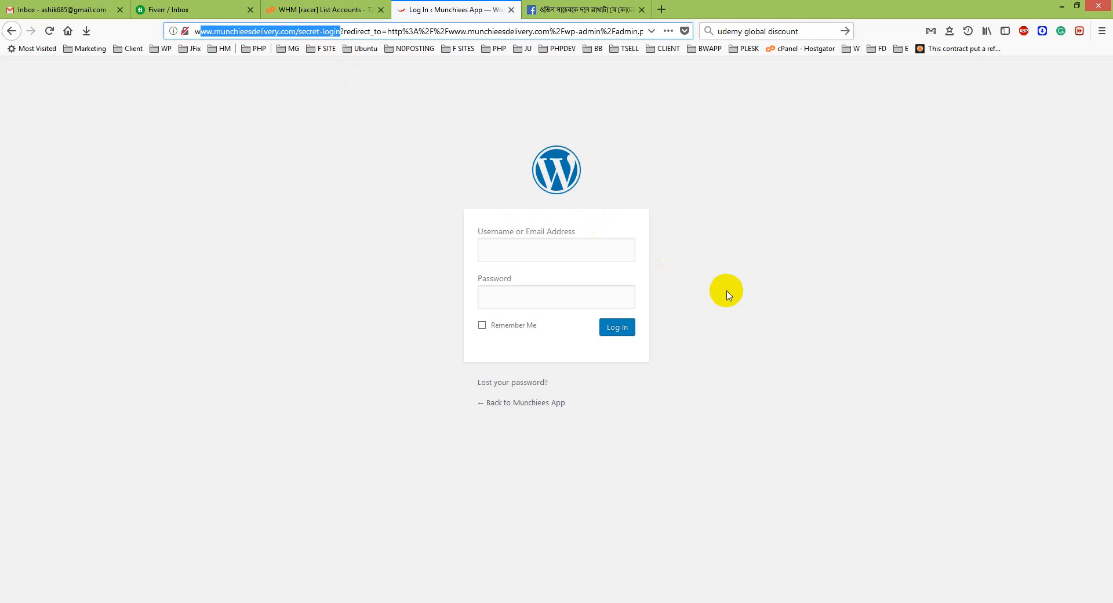